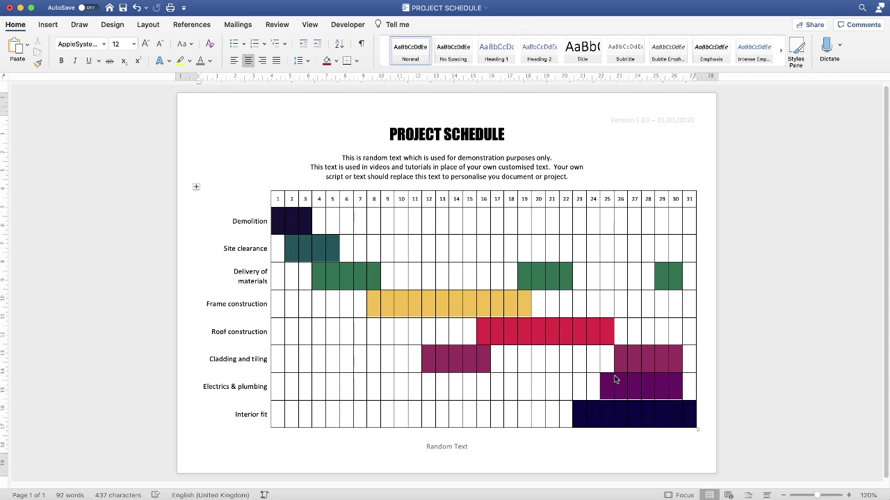
Step: Create a blank document and set its page layout to Landscape orientation with Narrow 1.27 cm margins
key("super+n")
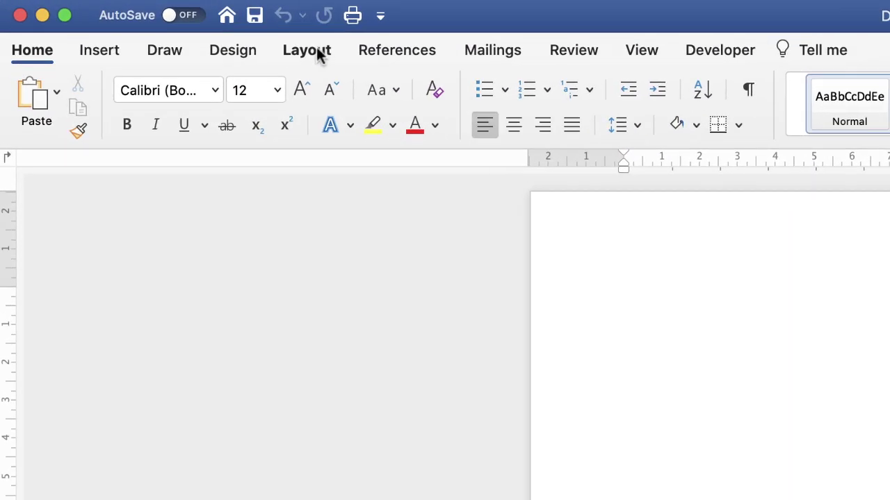
left_click(313, 52)
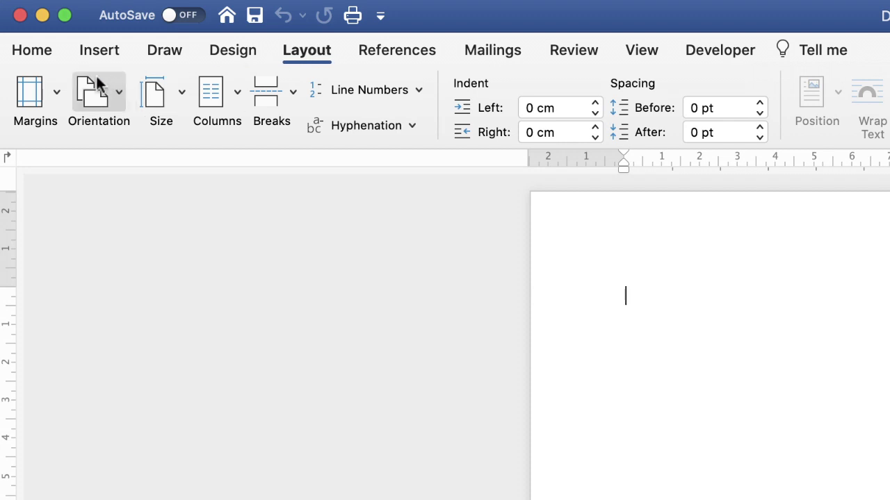
left_click(119, 91)
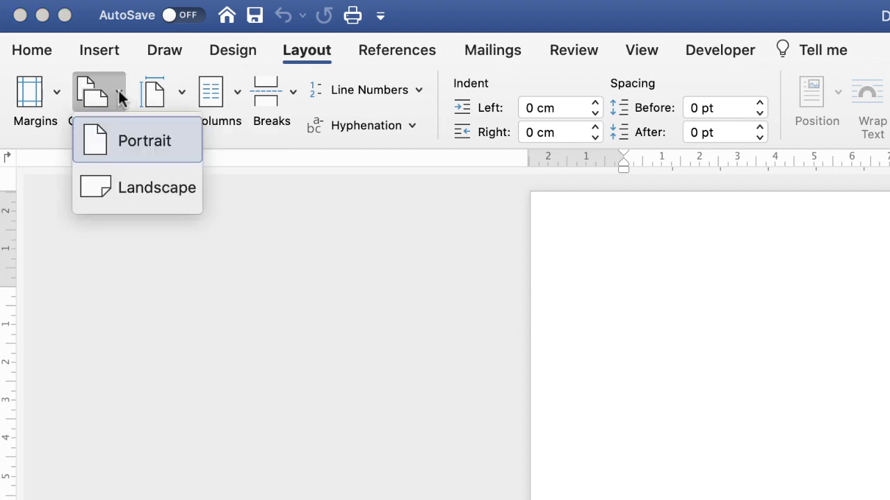
left_click(145, 189)
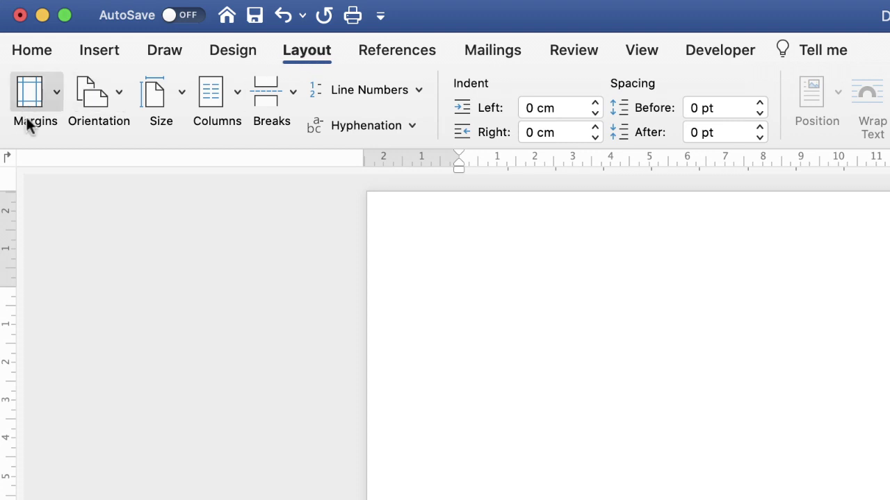
left_click(58, 92)
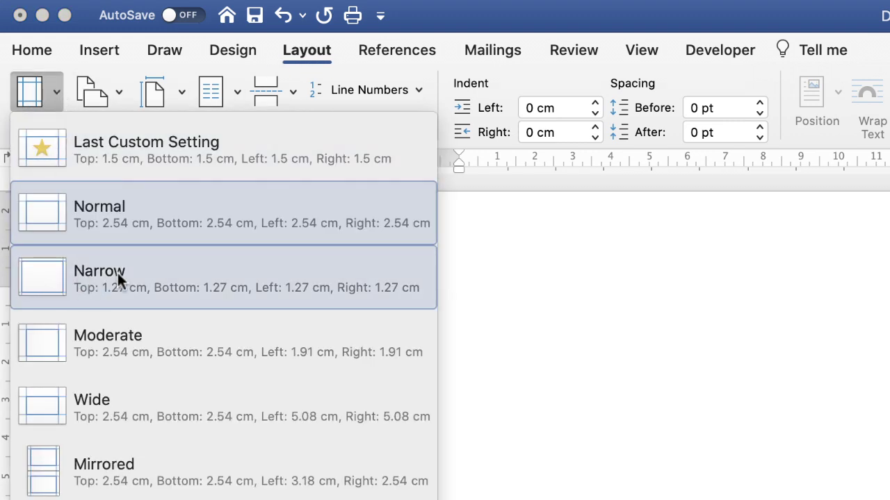
left_click(97, 274)
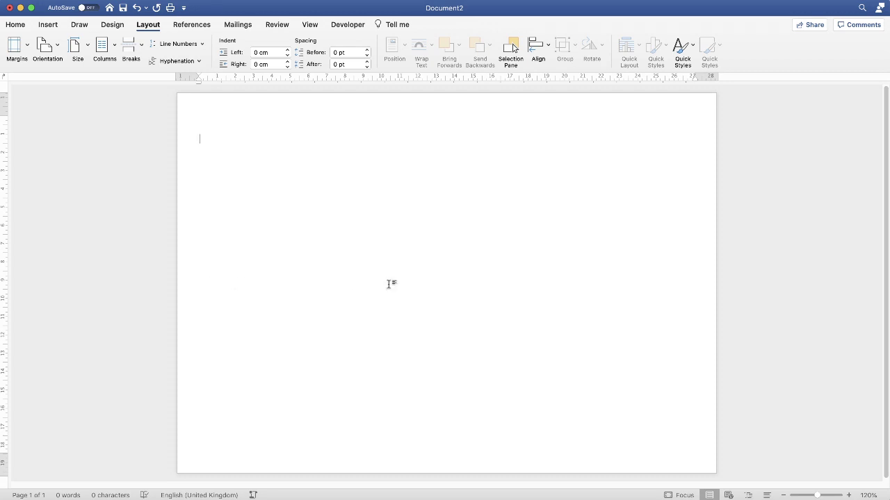
Step: Insert a table with 35 columns and 9 rows, keeping the automatic initial column width
left_click(47, 24)
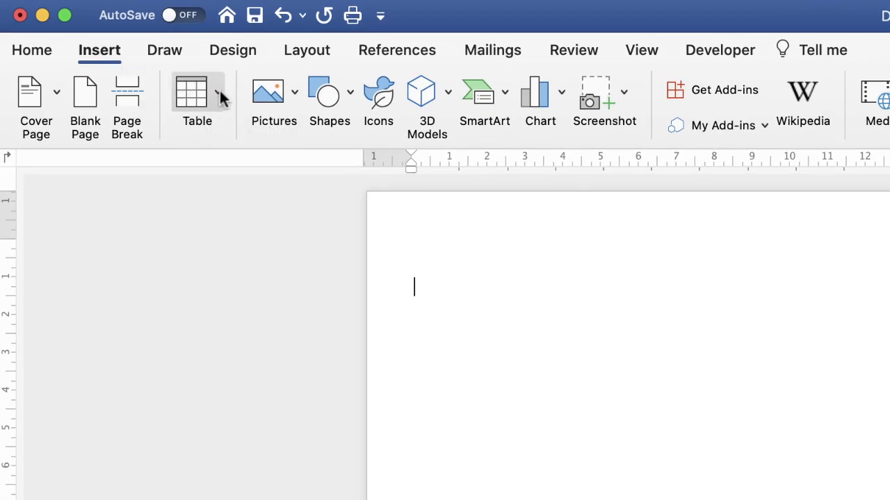
left_click(217, 95)
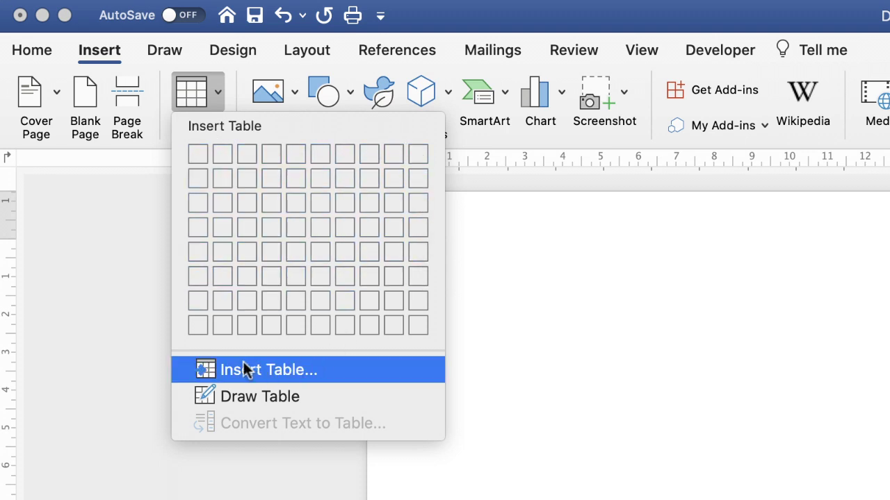
left_click(258, 372)
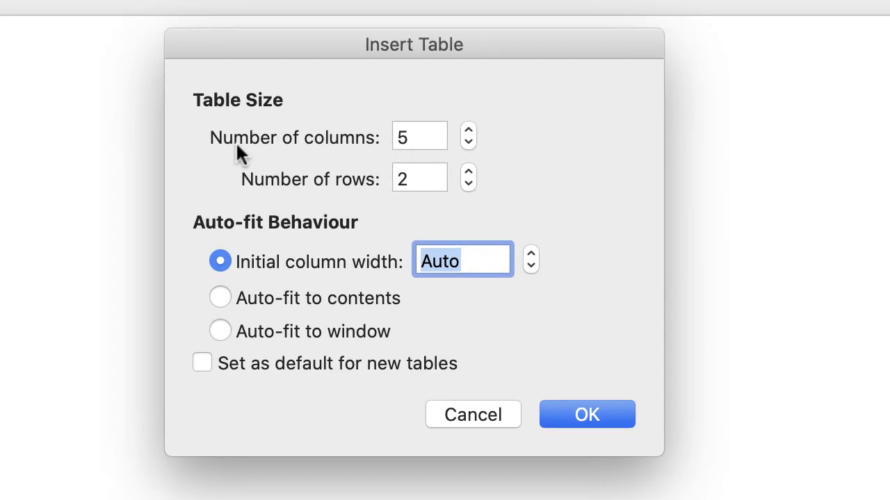
key("Tab")
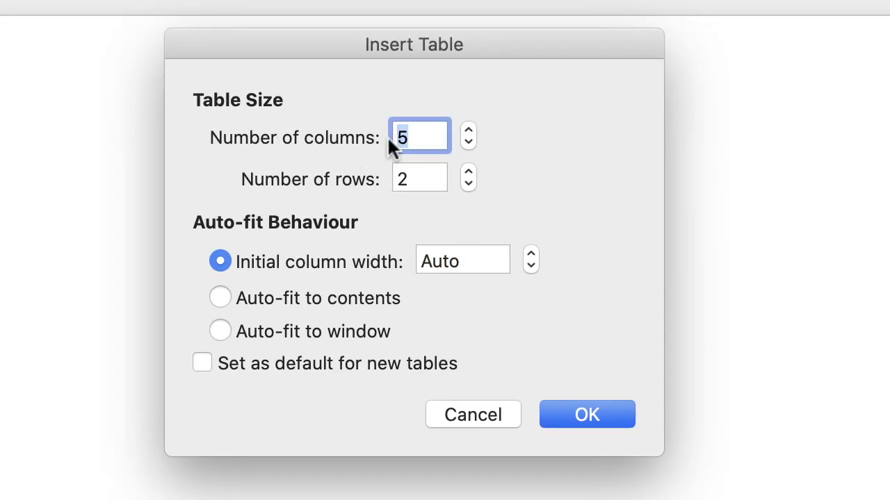
type("35")
left_click_drag(411, 178, 396, 178)
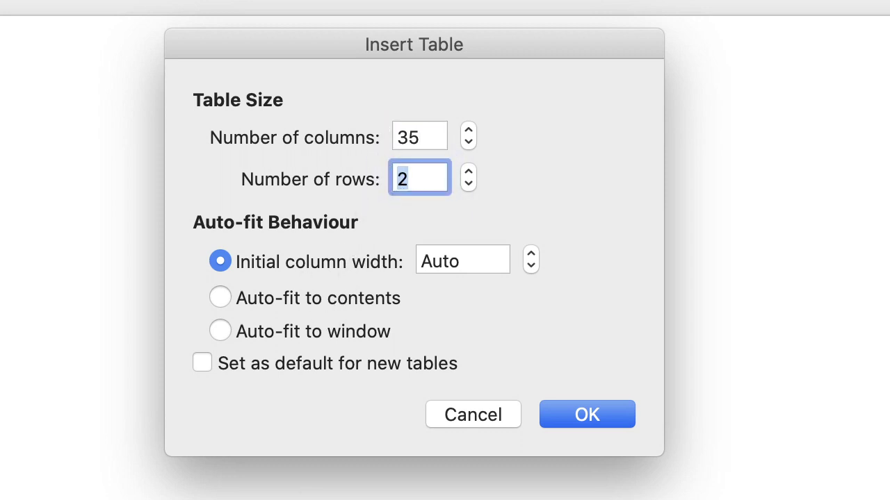
type("9")
left_click(618, 421)
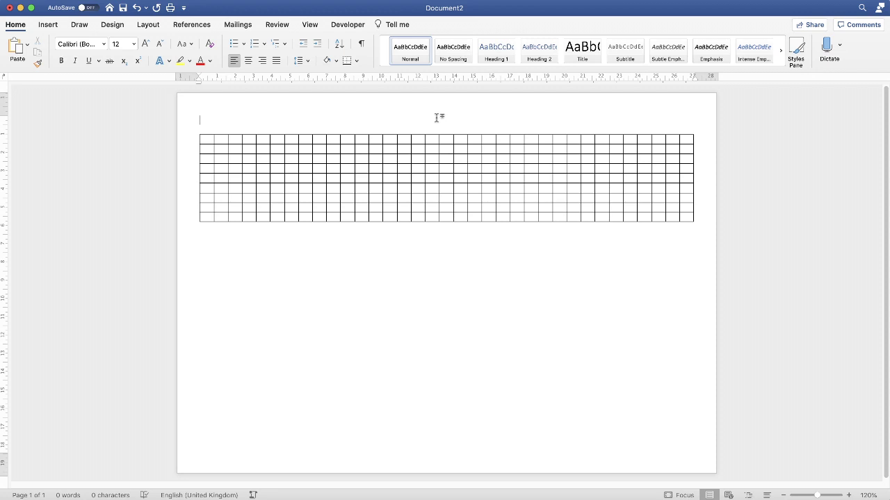
Step: Add the centred title "PROJECT SCHEDULE" on the line above the table
left_click(248, 61)
type("PROJECT S")
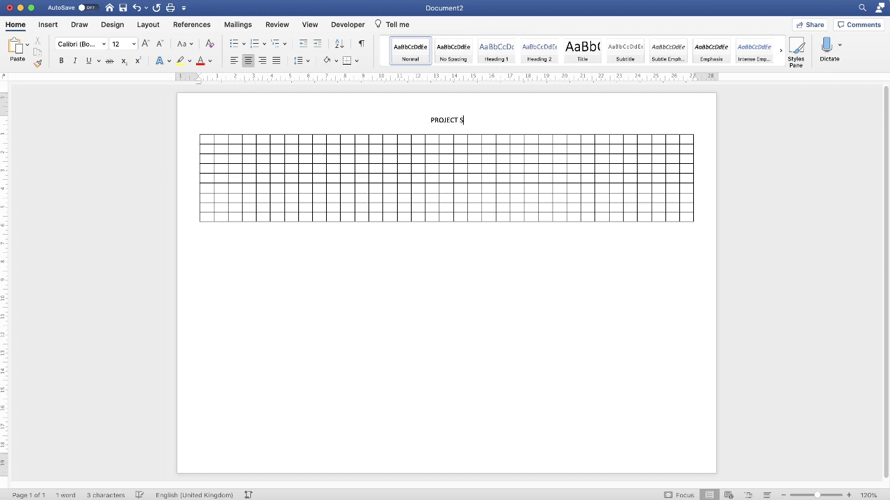
type("CHEDULE")
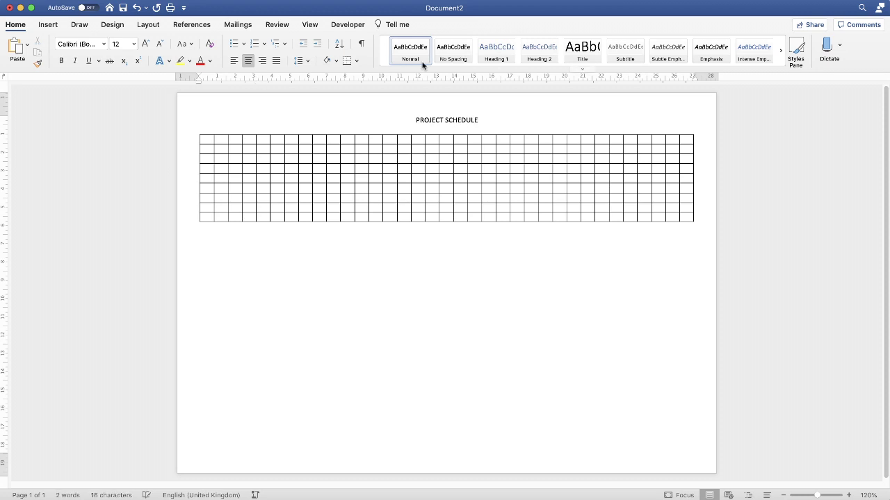
Step: Format the "PROJECT SCHEDULE" title at 24 pt in a heavy, condensed display font
triple_click(441, 118)
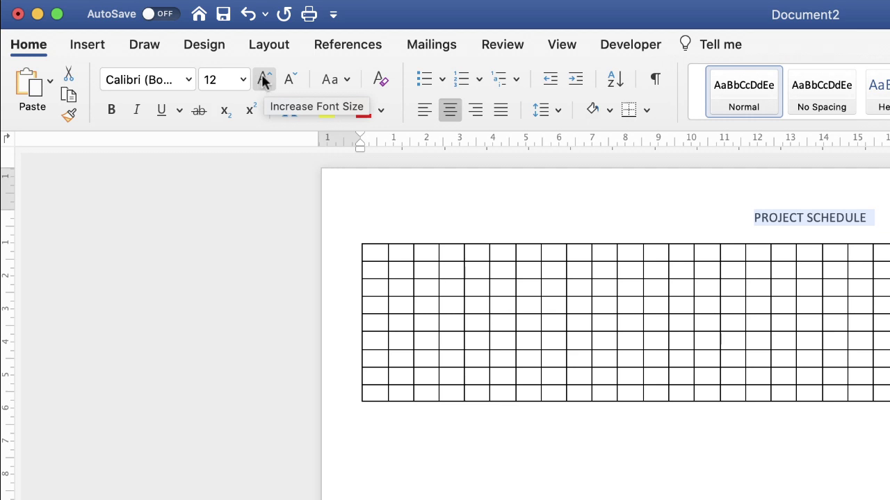
left_click(266, 78)
left_click(266, 77)
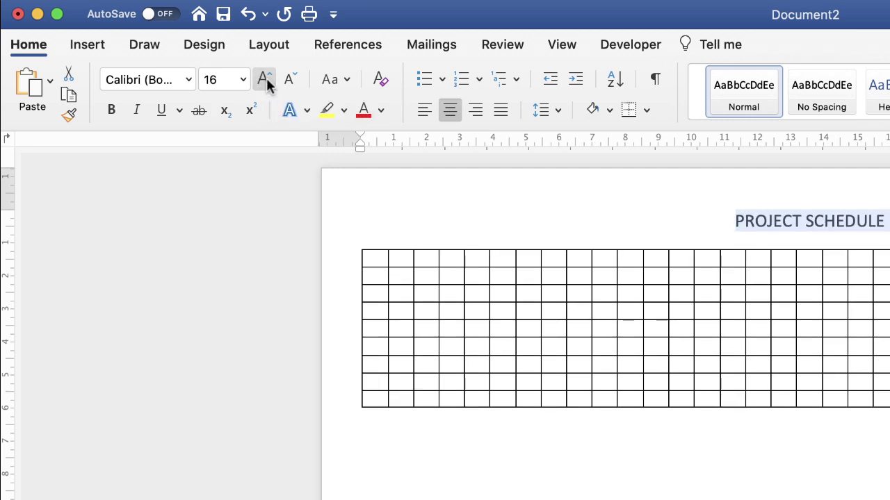
left_click(264, 78)
left_click(264, 79)
left_click(263, 79)
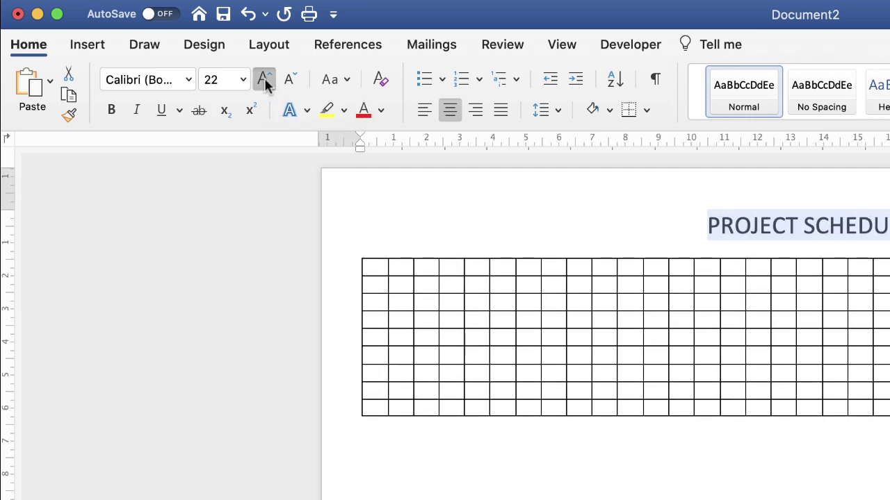
left_click(263, 79)
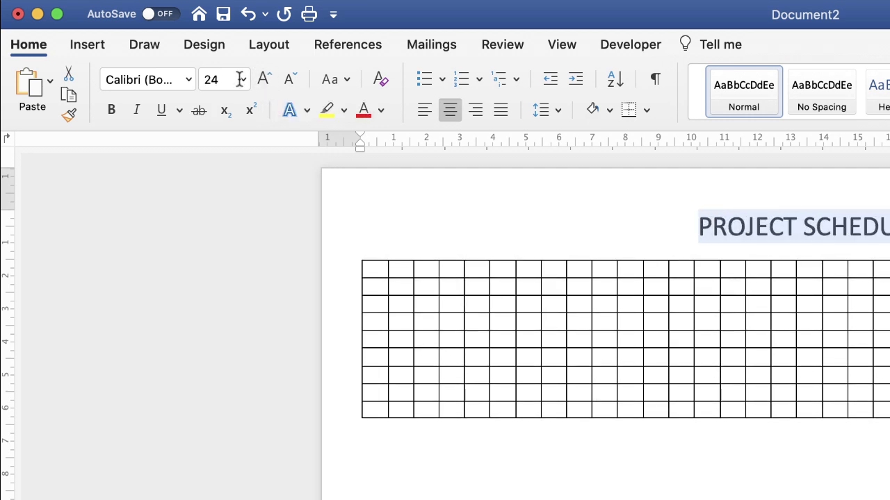
left_click(188, 79)
left_click(162, 237)
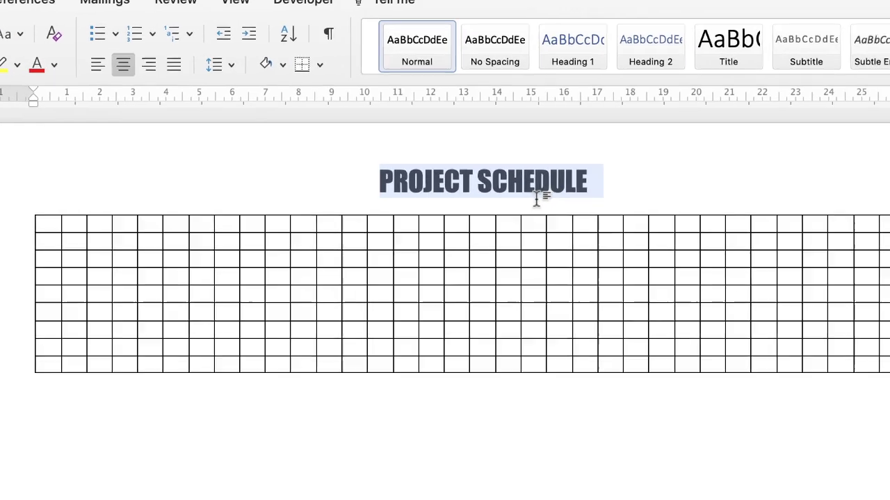
Step: Add centred placeholder description text between the title and the table, beginning "This is random text which is used for demonstration purposes only."
left_click(536, 197)
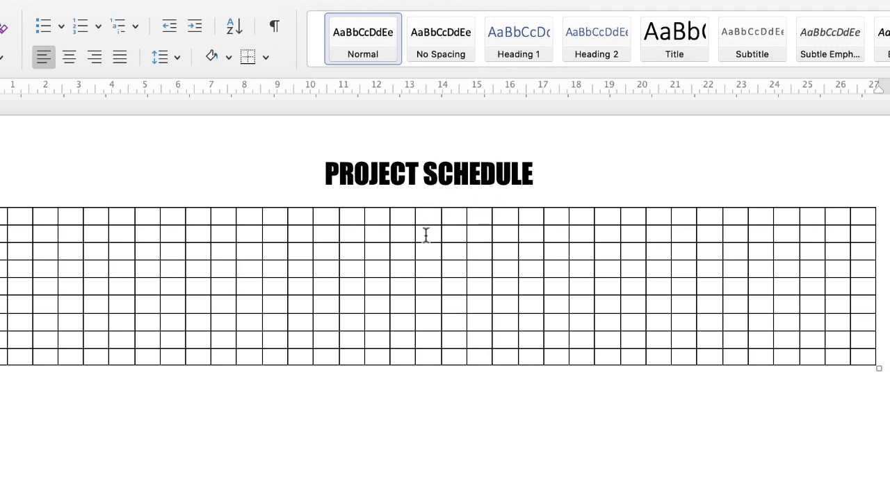
key("Return")
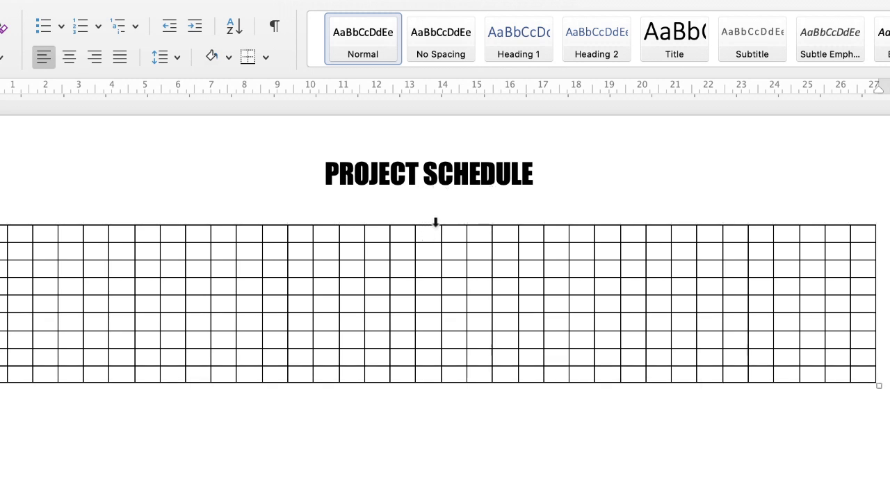
left_click(71, 58)
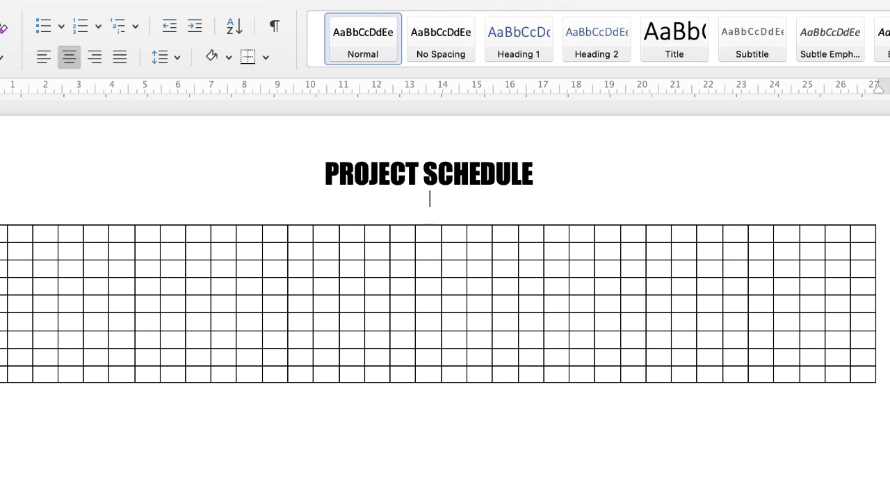
type("This is random text which is used for demonstration purposes only. This text is used in videos and tutorials in place of your own customised text.  Your own script or text should replace this text to personalise you document or project.")
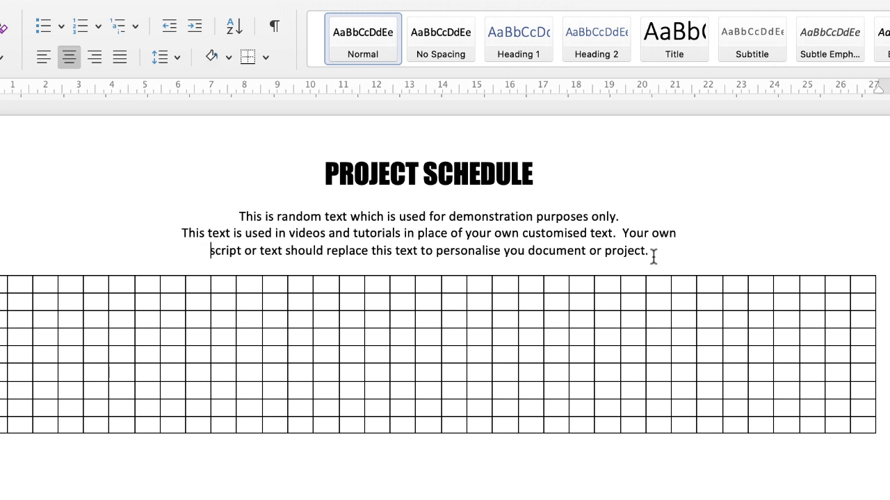
left_click_drag(646, 252, 233, 219)
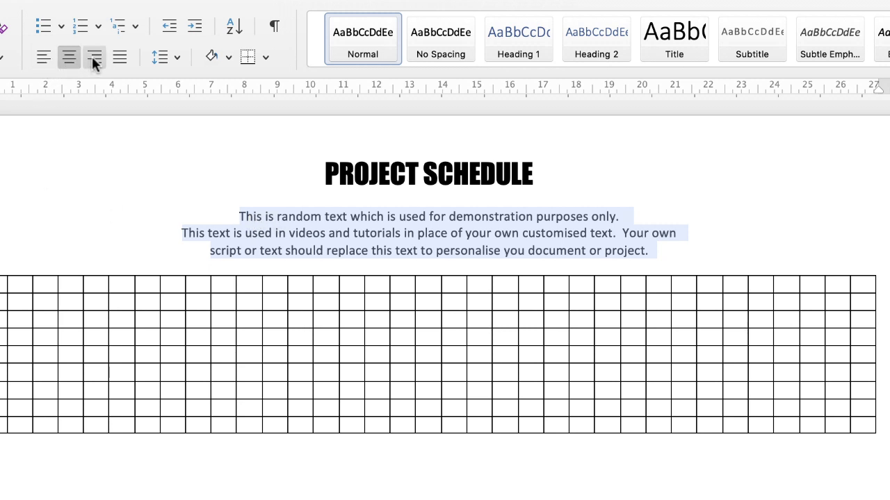
left_click(682, 251)
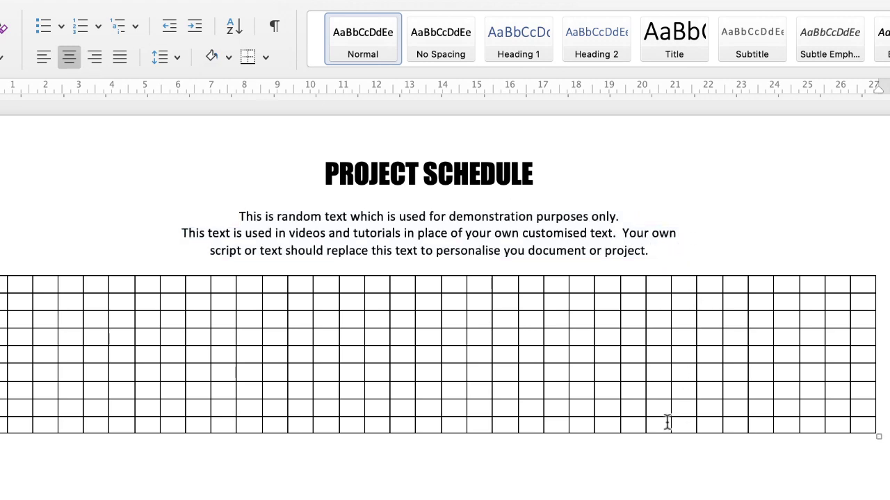
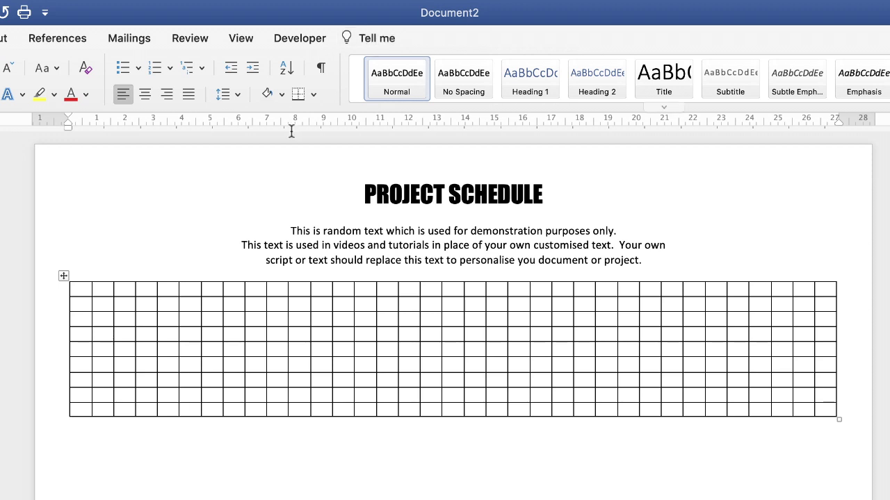
Step: Select all cells of the table and set the row height to 1.2 cm
left_click(63, 276)
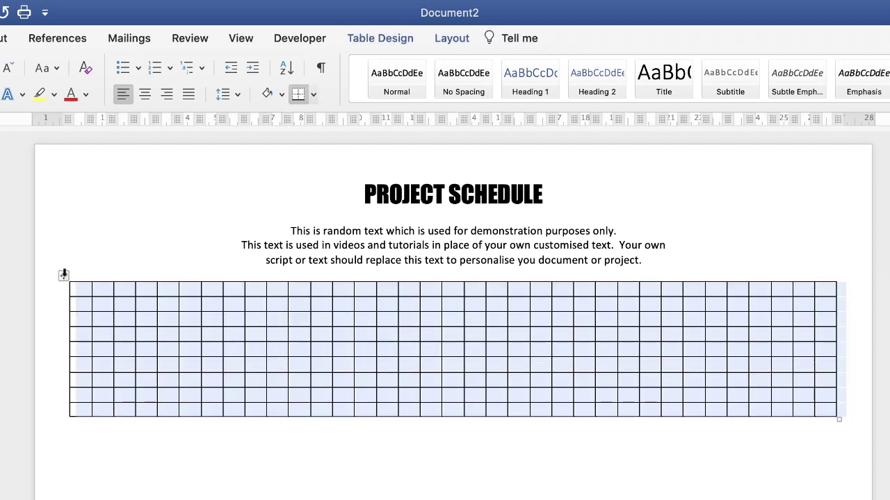
left_click(139, 469)
mouse_move(83, 288)
left_mouse_down()
mouse_move(757, 421)
mouse_move(830, 406)
left_mouse_up()
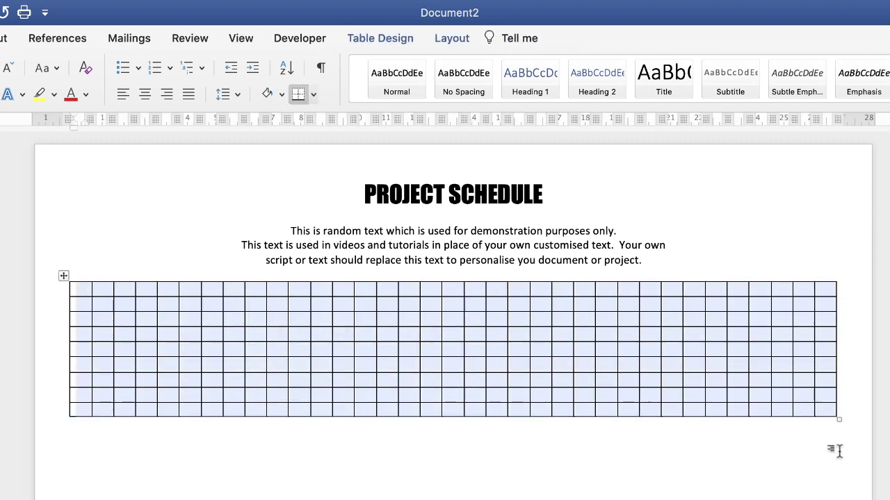
left_click(462, 43)
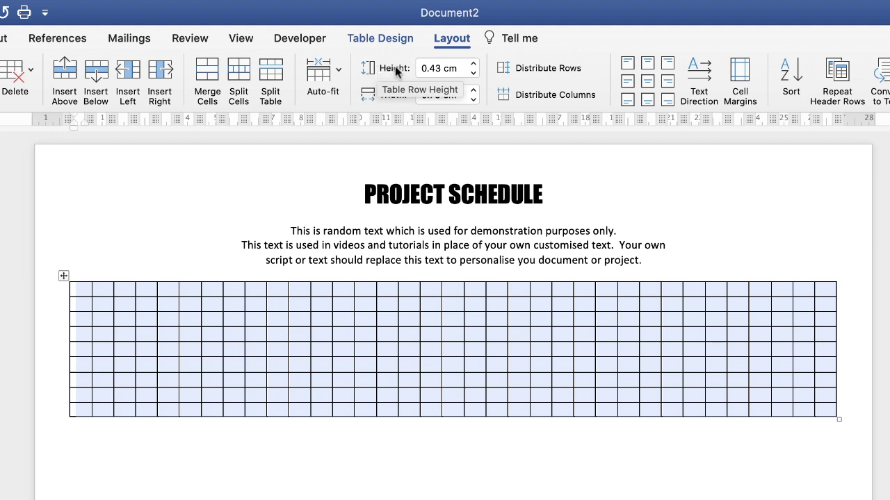
left_click(475, 64)
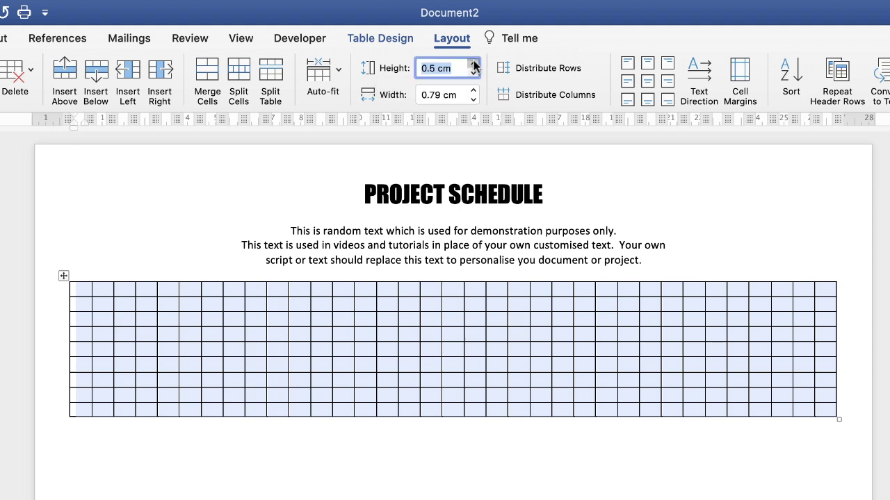
left_click(474, 64)
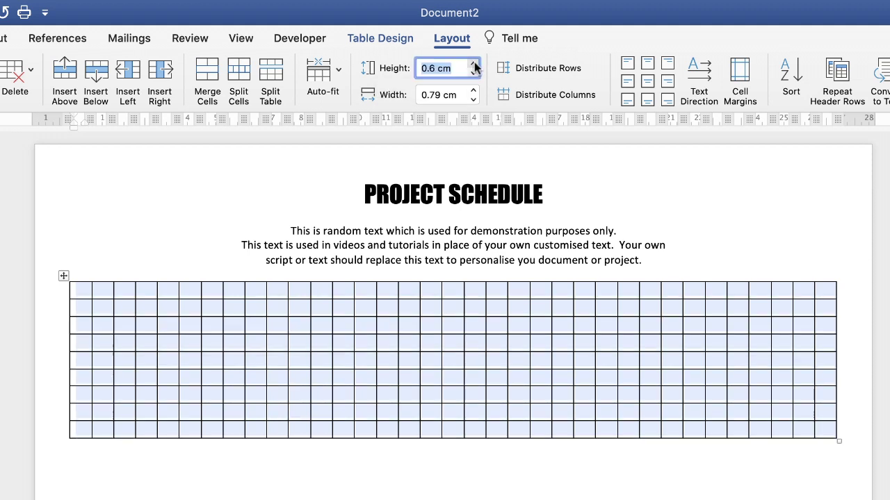
left_click(474, 64)
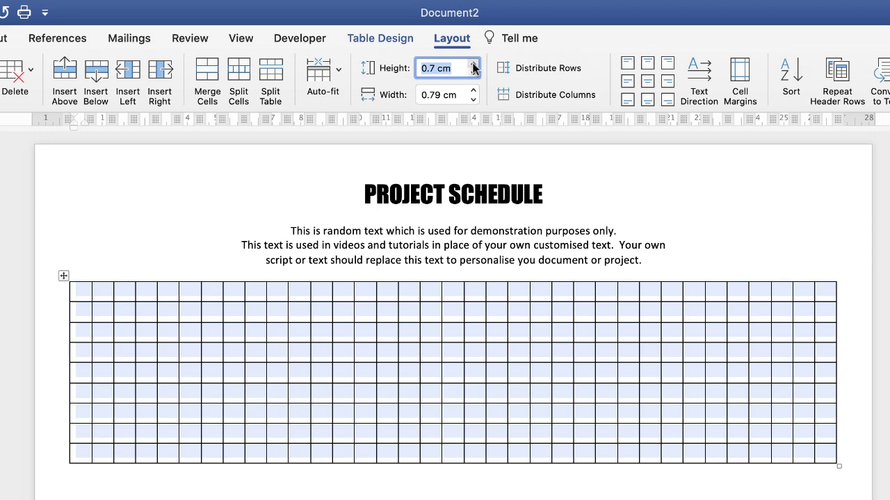
left_click(474, 65)
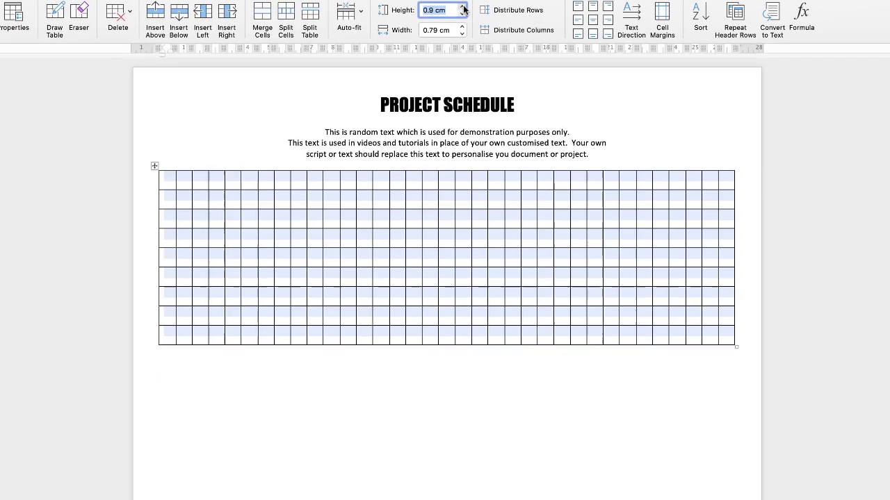
left_click(474, 64)
left_click(462, 7)
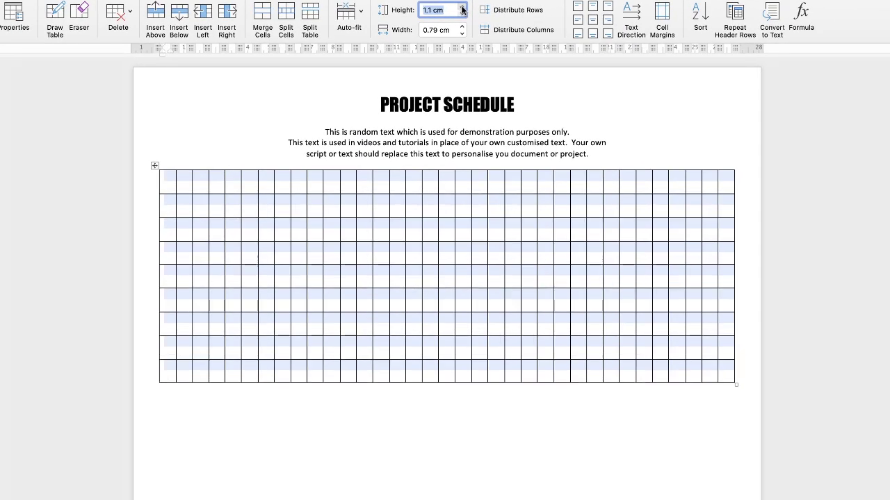
left_click(462, 7)
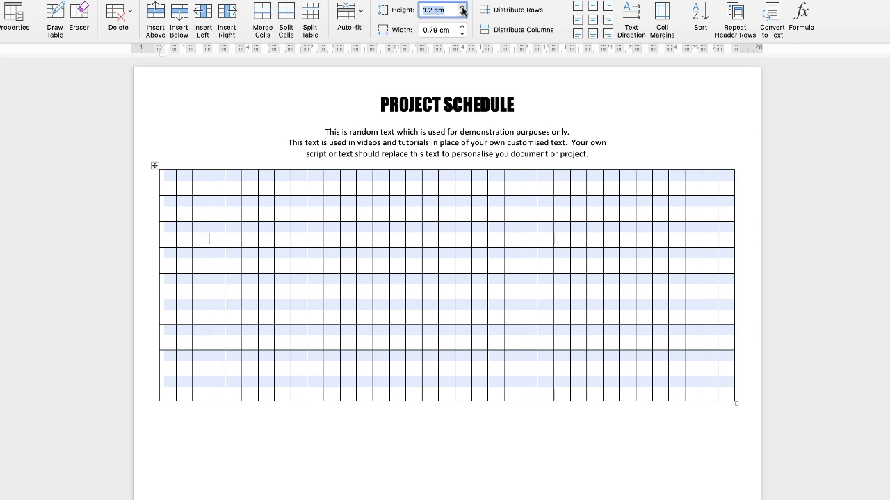
Step: Set the height of all the table's rows to 1.5 cm so the grid still fits on one page
left_click(462, 7)
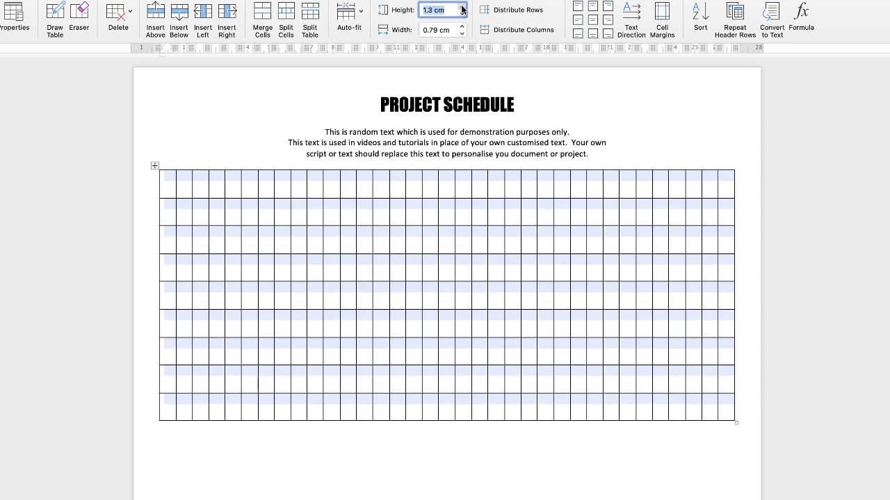
left_click(462, 7)
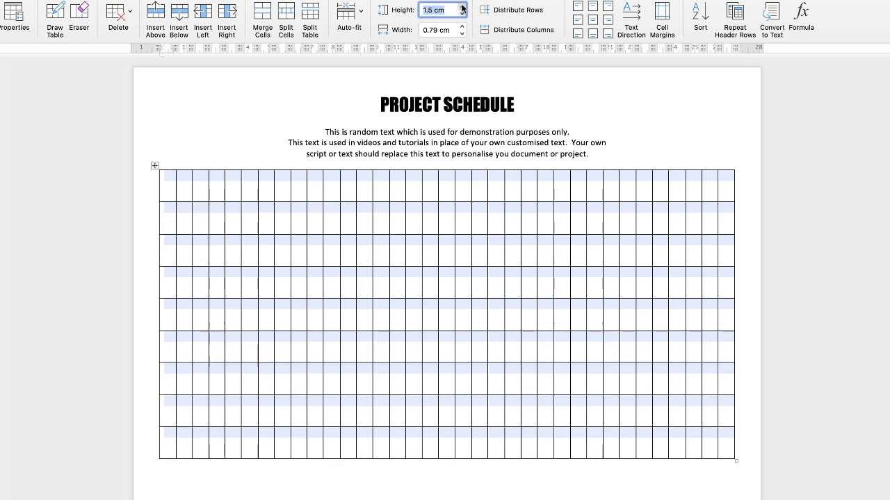
left_click(462, 6)
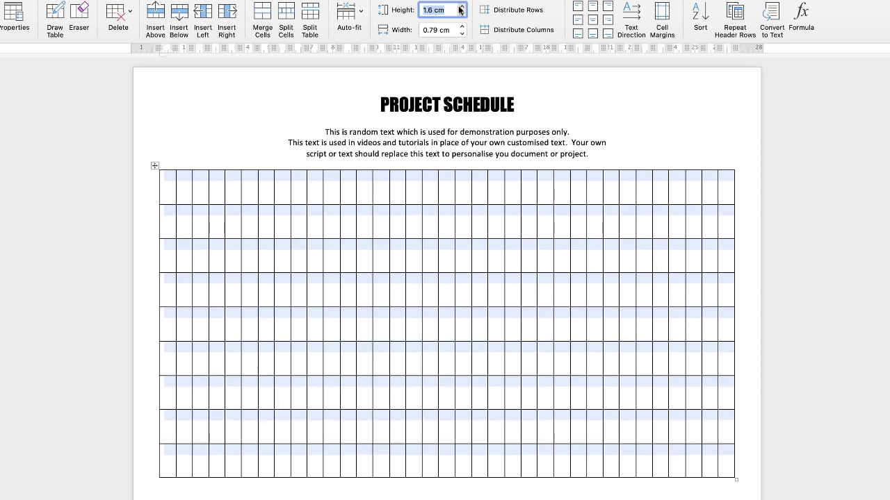
scroll(445, 278, "down", 5)
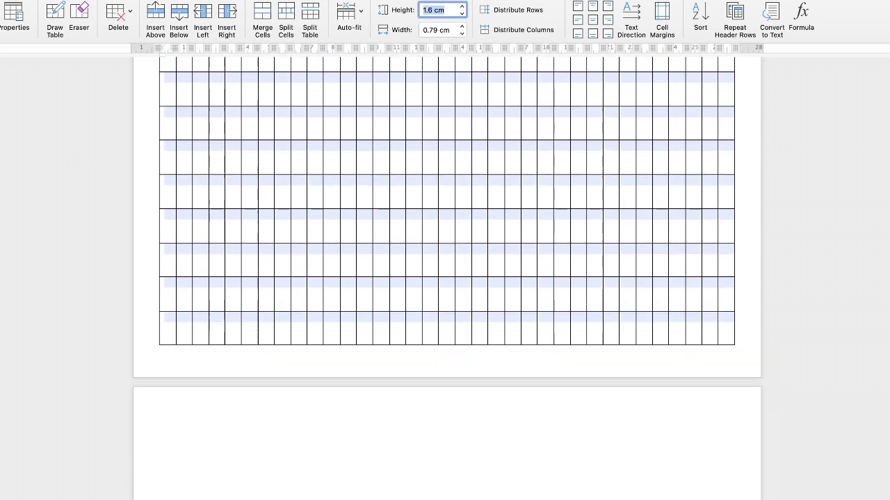
scroll(445, 278, "up", 3)
scroll(445, 278, "up", 3)
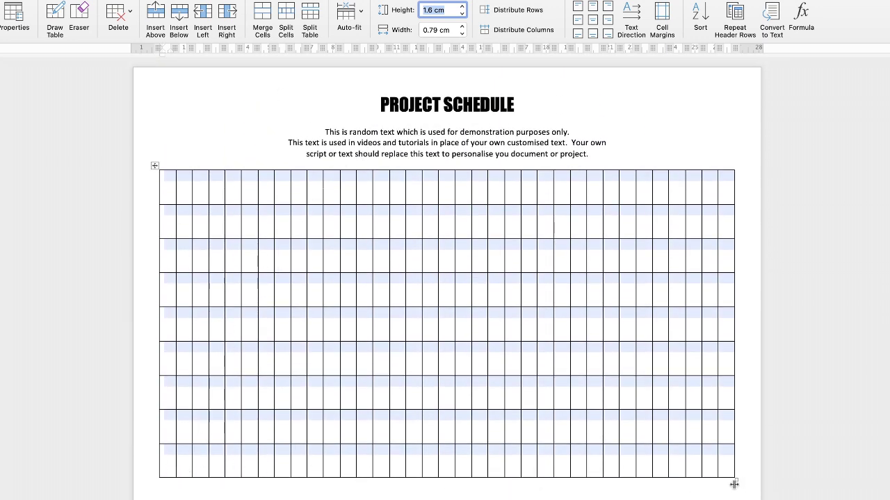
left_click(463, 15)
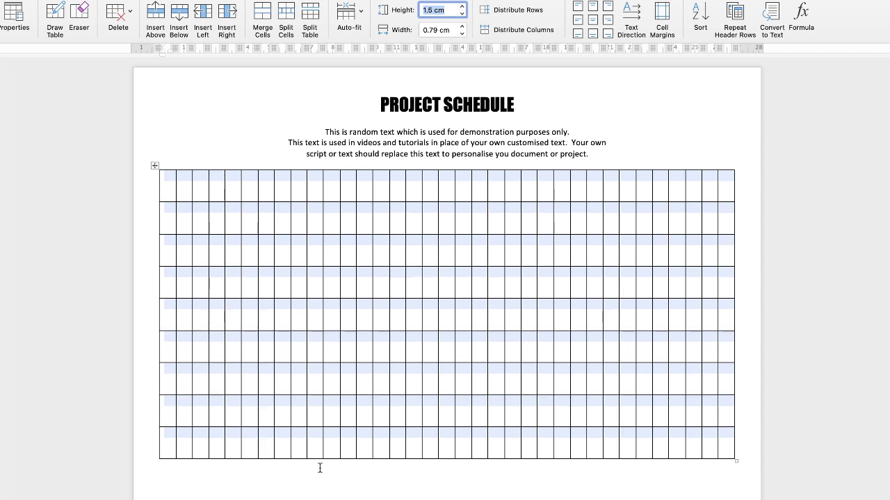
Step: Merge the first four cells of the table's top row into one wide cell
left_click(187, 192)
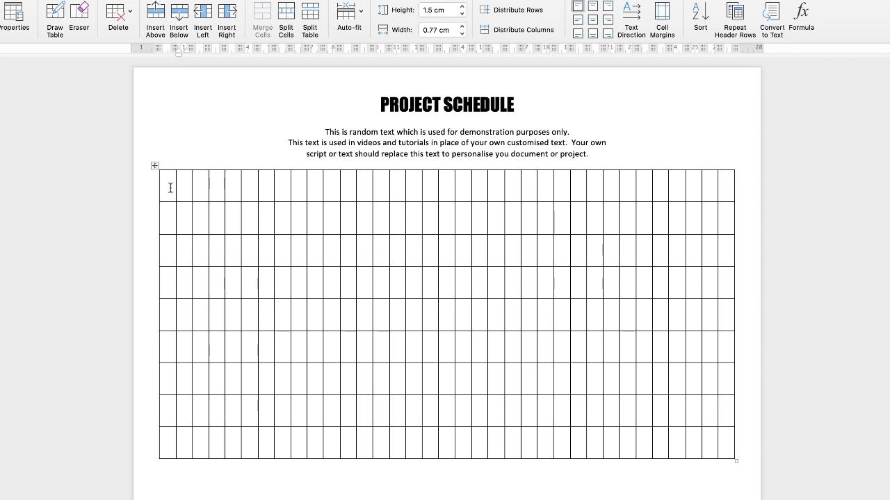
left_click_drag(176, 188, 213, 188)
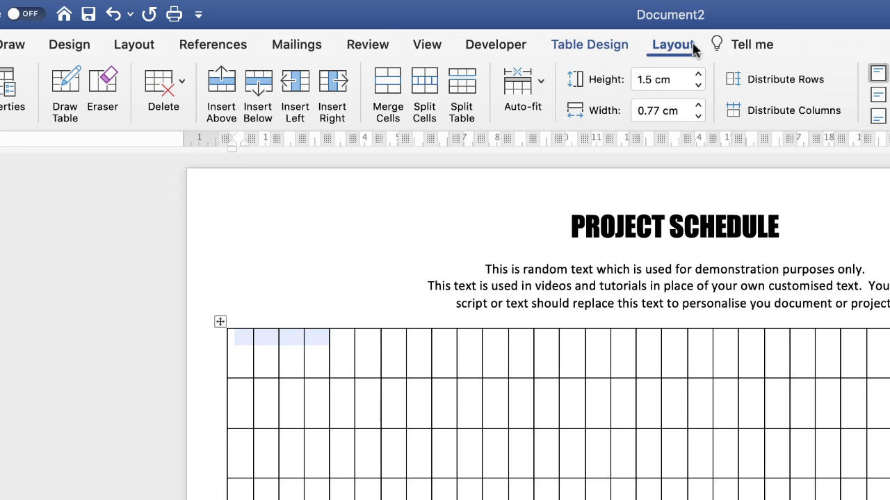
left_click(389, 89)
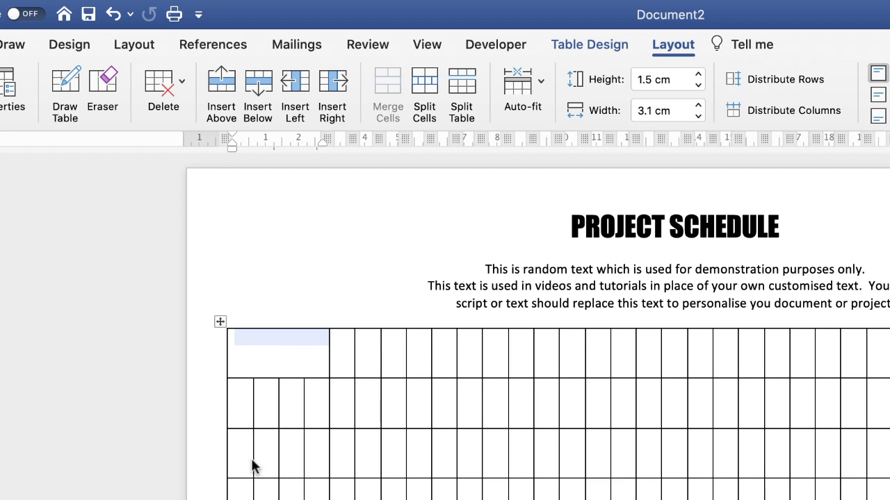
left_click_drag(253, 461, 260, 461)
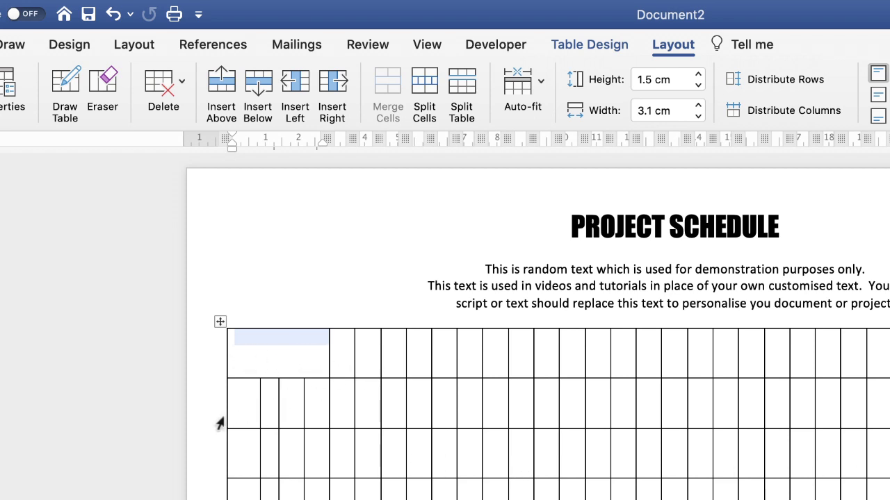
key("super+z")
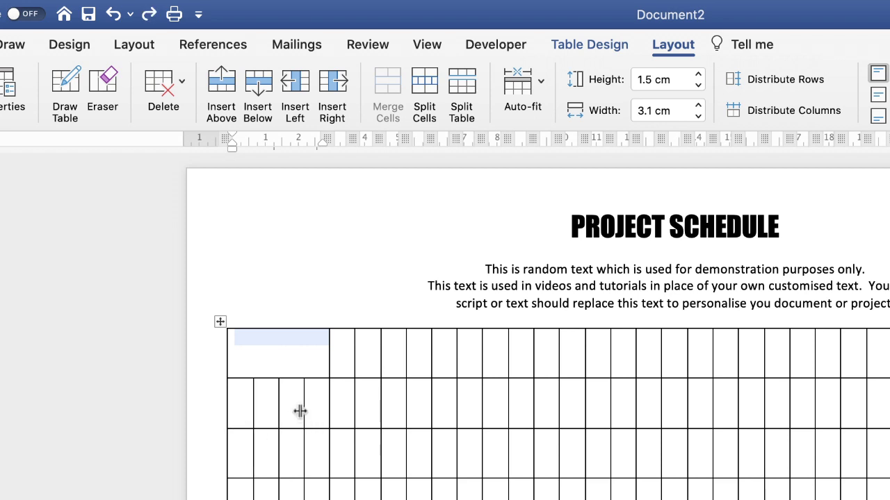
Step: Merge the first four cells in each of the remaining rows to form one wide task column
left_click_drag(320, 408, 251, 410)
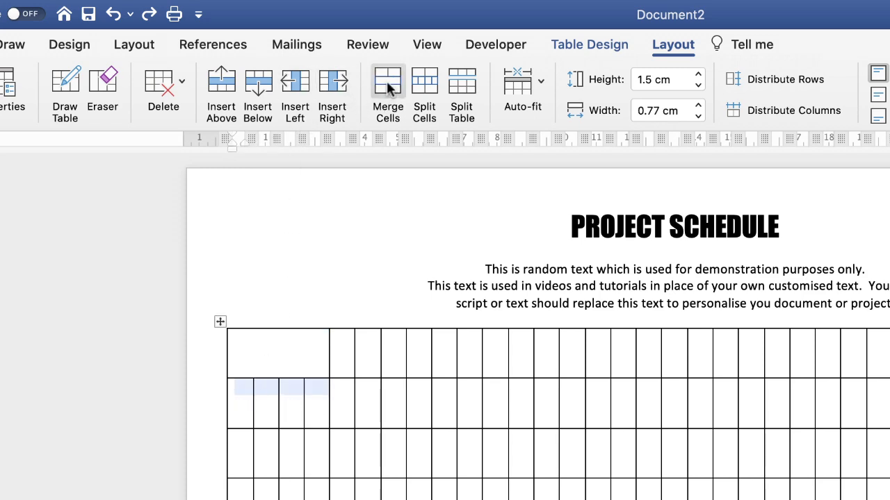
left_click(384, 94)
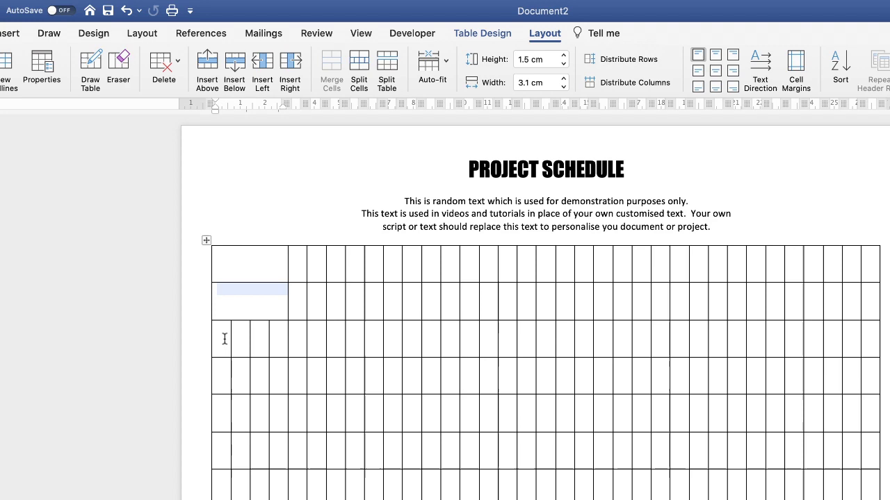
left_click_drag(225, 339, 271, 337)
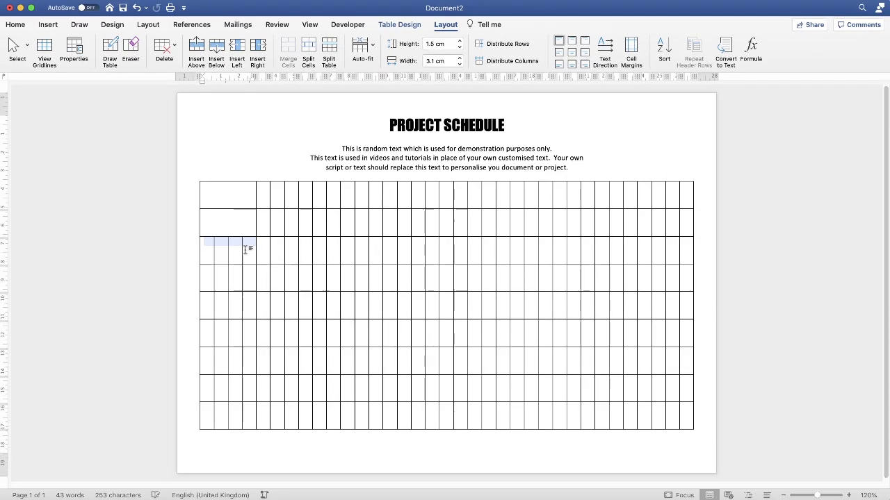
left_click(332, 70)
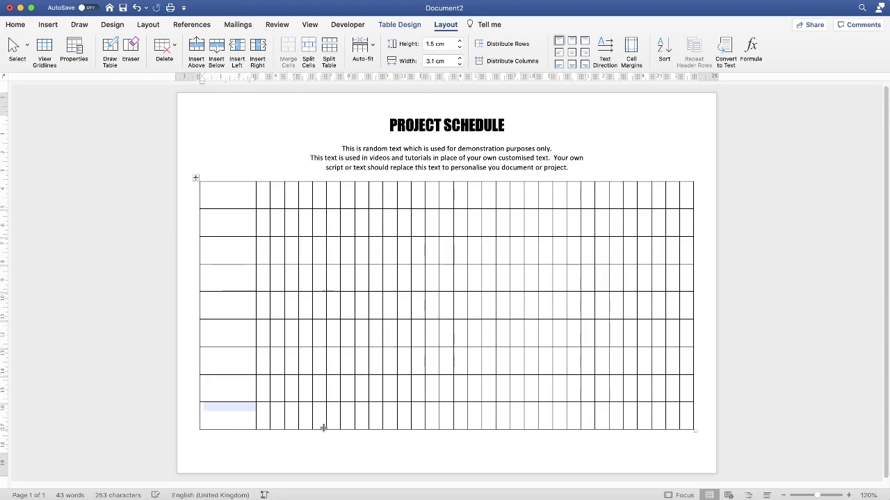
Step: Number the narrow cells of the top row from 1 to 31, starting beside the wide merged cell
left_click(267, 197)
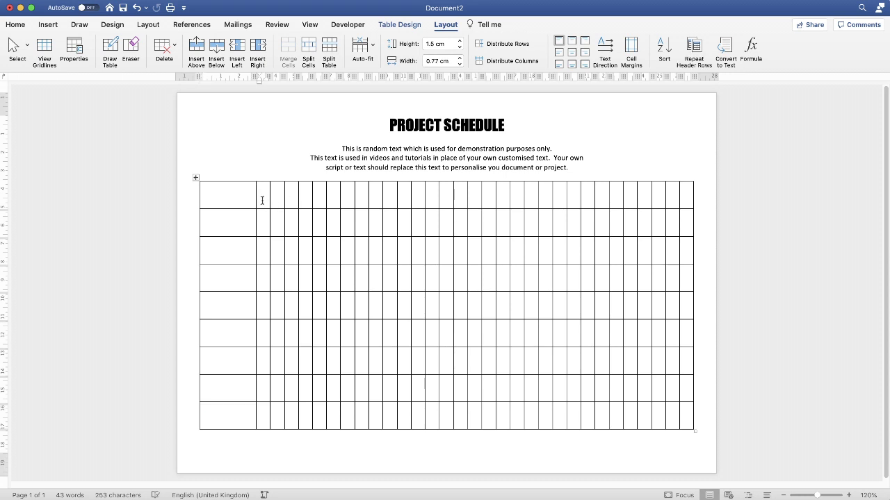
type("1\t2\t3\t4\t5\t6\t7\t8\t9\t10\t11\t12\t13\t14")
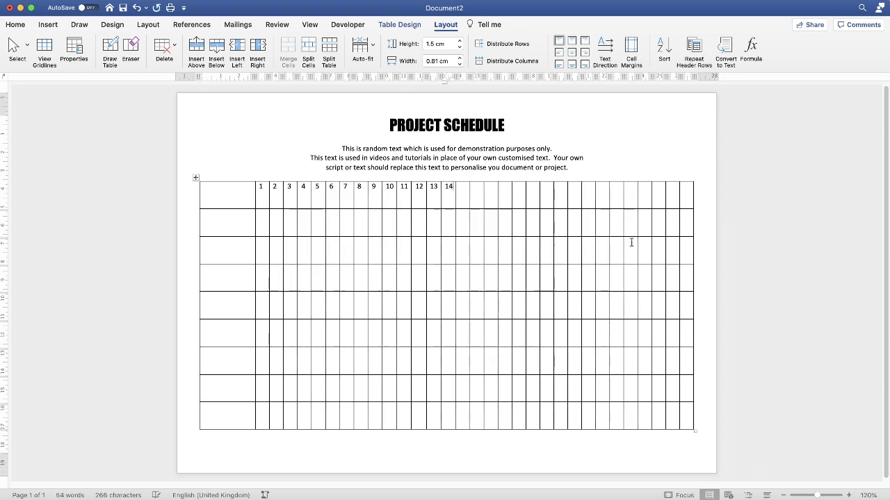
type("\t15\t16\t17\t18\t19\t20\t21\t22\t23\t24\t25\t26\t27\t28\t29\t30\t31")
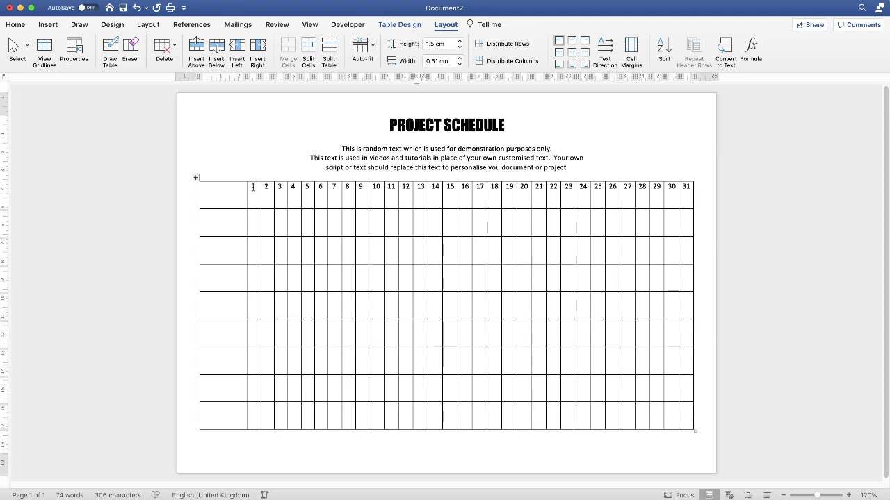
Step: Reduce the font size of the day numbers 1 to 31 in the top row to one step below 10 pt
left_click_drag(255, 196, 686, 196)
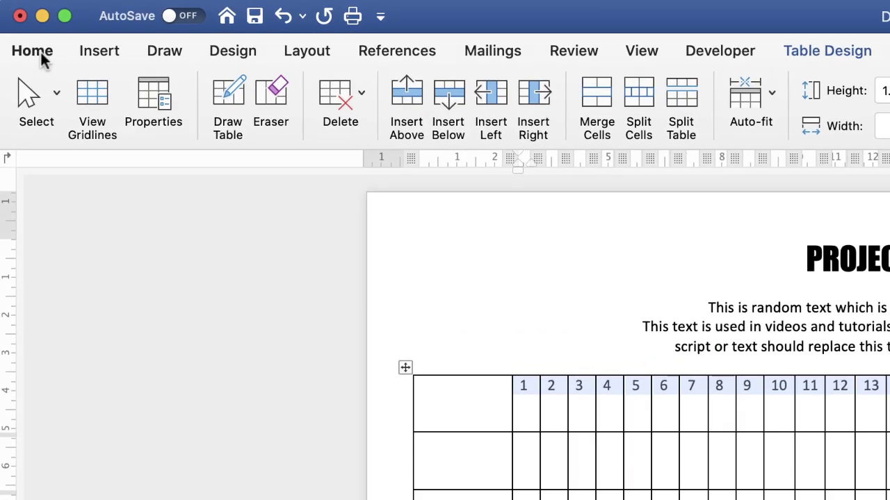
left_click(20, 27)
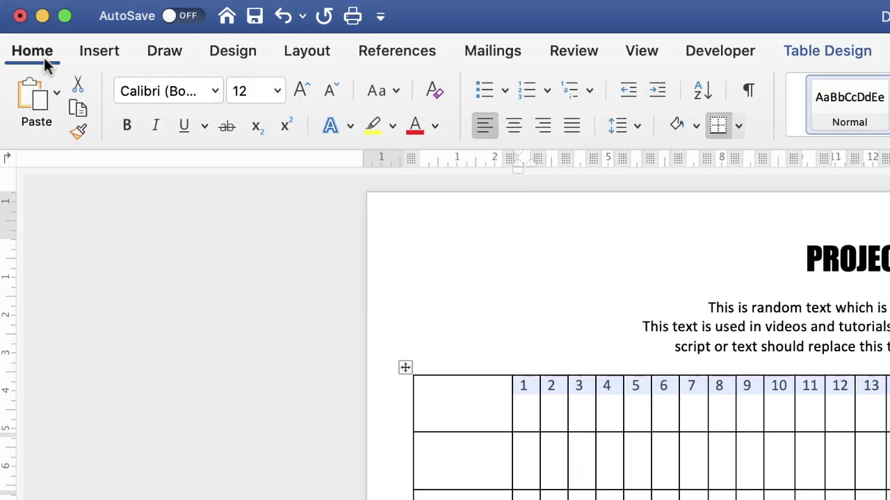
left_click(329, 90)
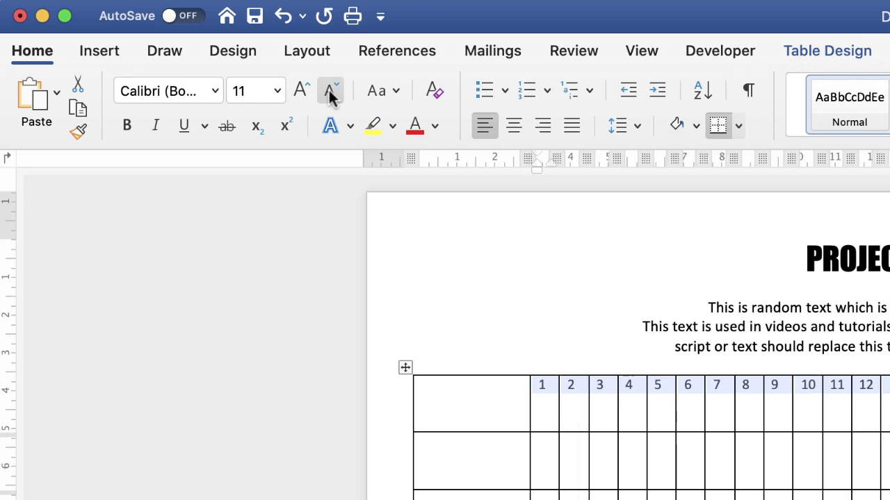
left_click(328, 90)
left_click(329, 92)
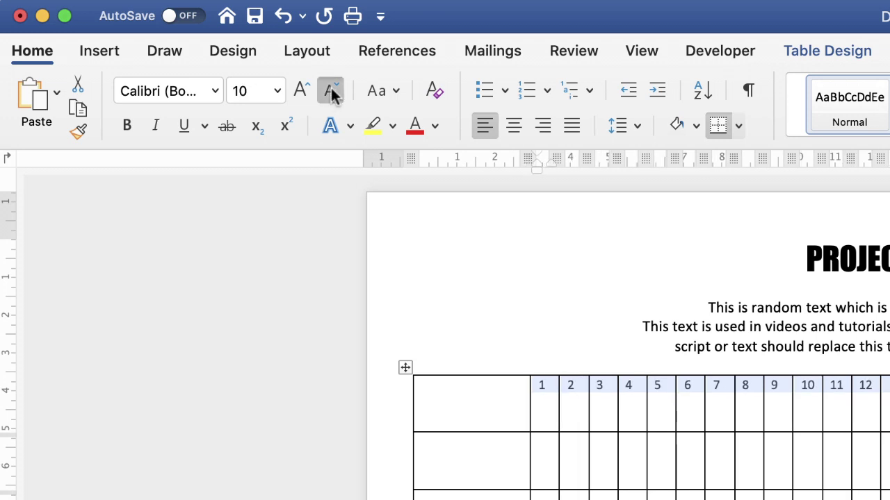
left_click(331, 89)
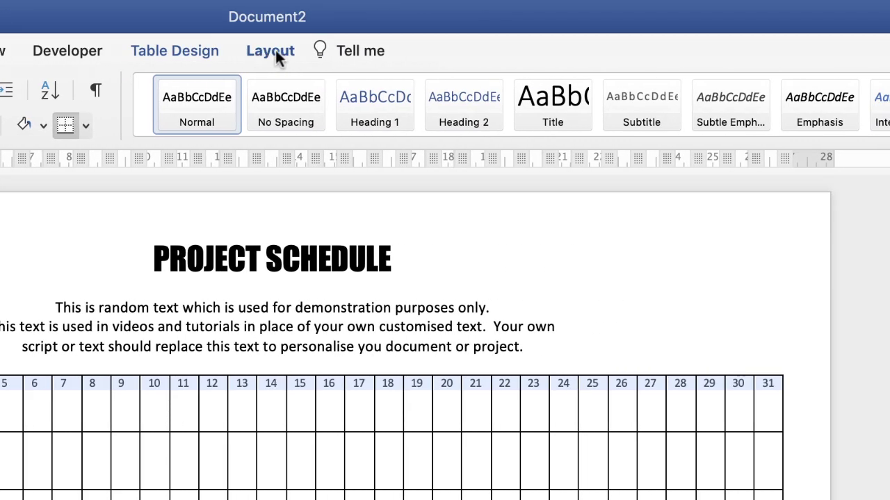
Step: Centre the day numbers 1 to 31 both horizontally and vertically within their cells
left_click(275, 50)
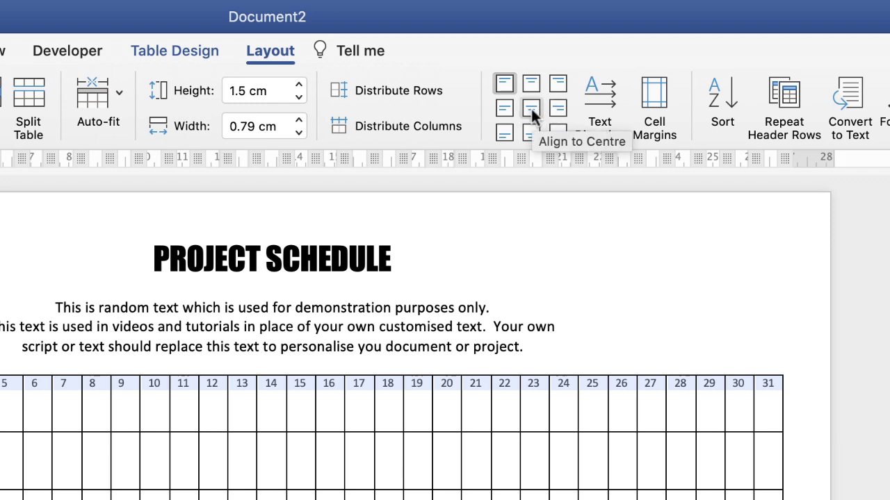
left_click(533, 108)
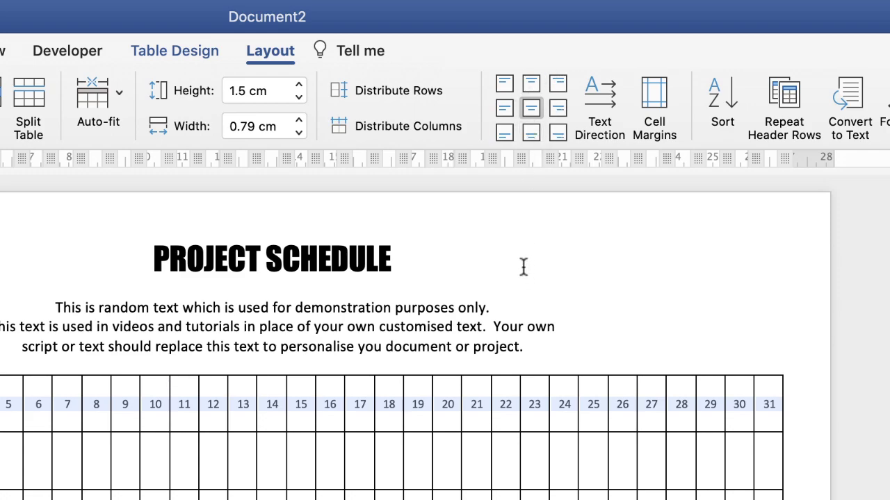
left_click(530, 134)
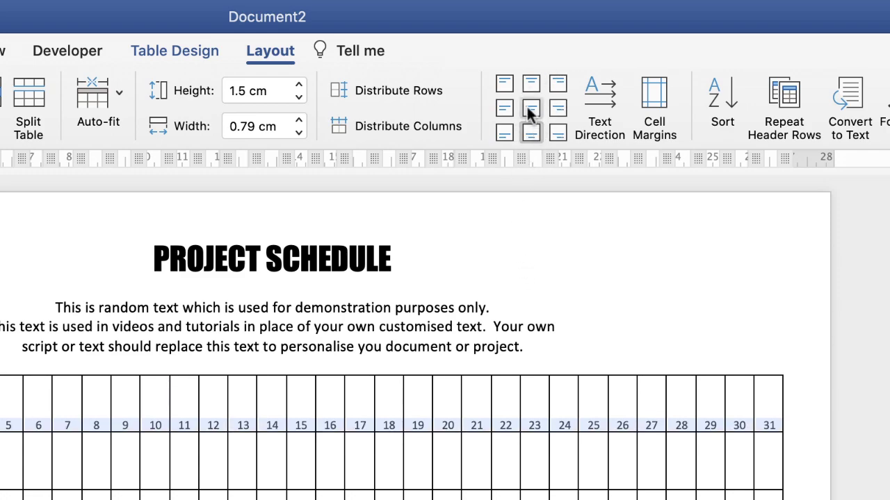
left_click(526, 104)
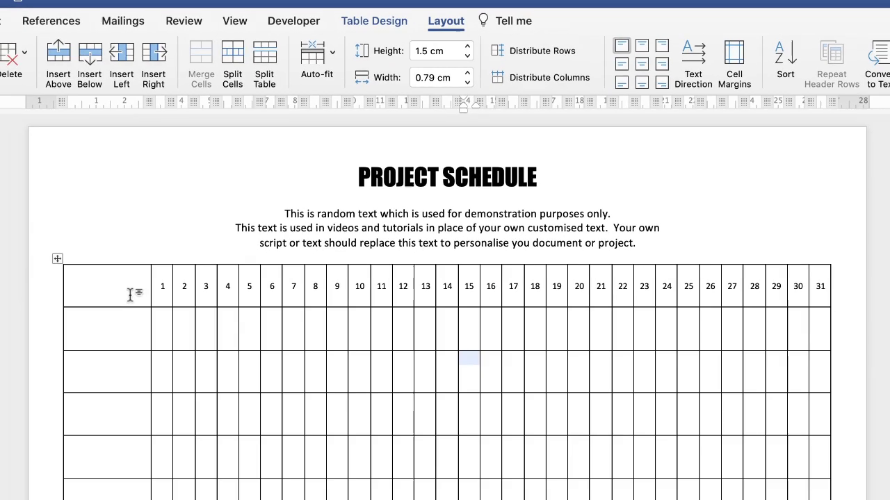
Step: Select the whole top row with the day numbers and set its height to 0.9 cm
left_click(129, 287)
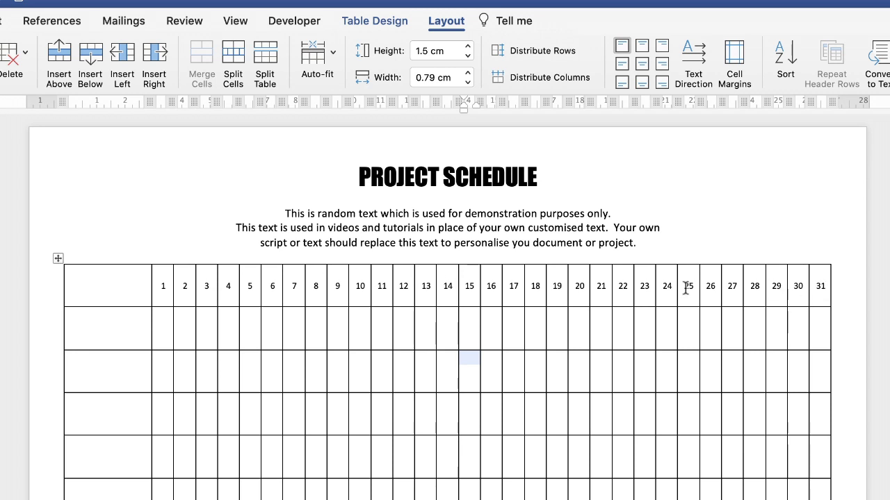
left_click(126, 288)
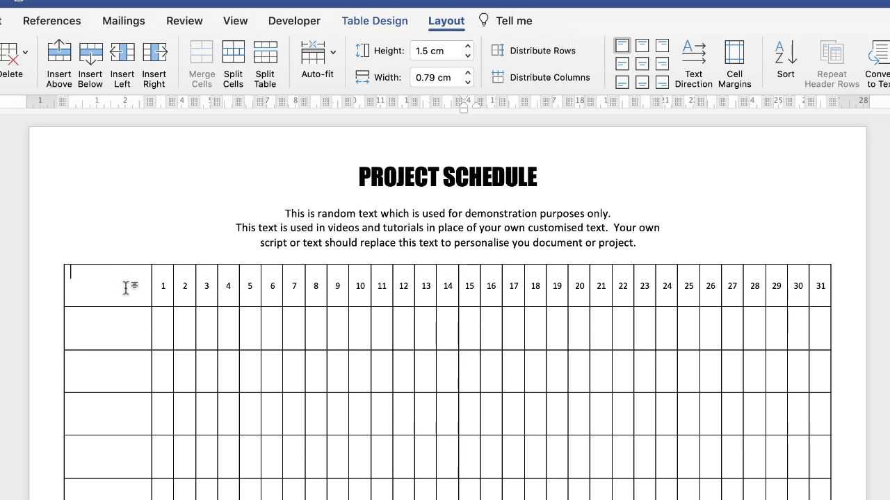
left_click_drag(125, 288, 820, 288)
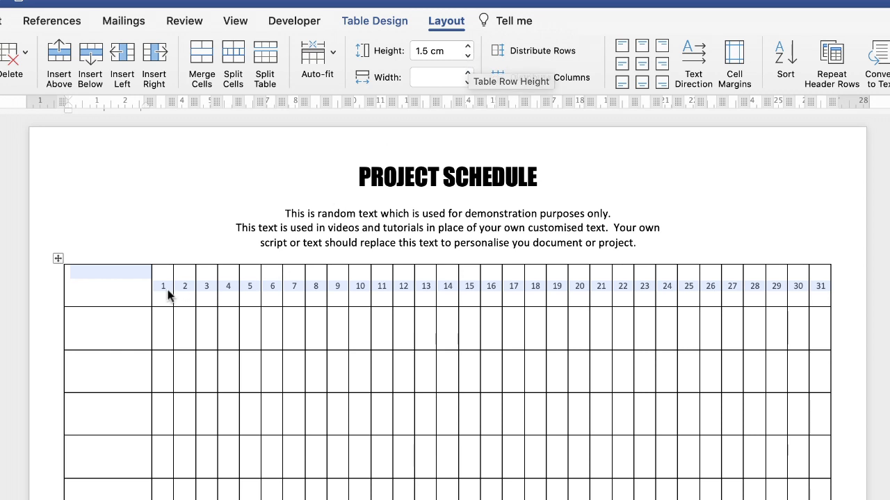
left_click(468, 57)
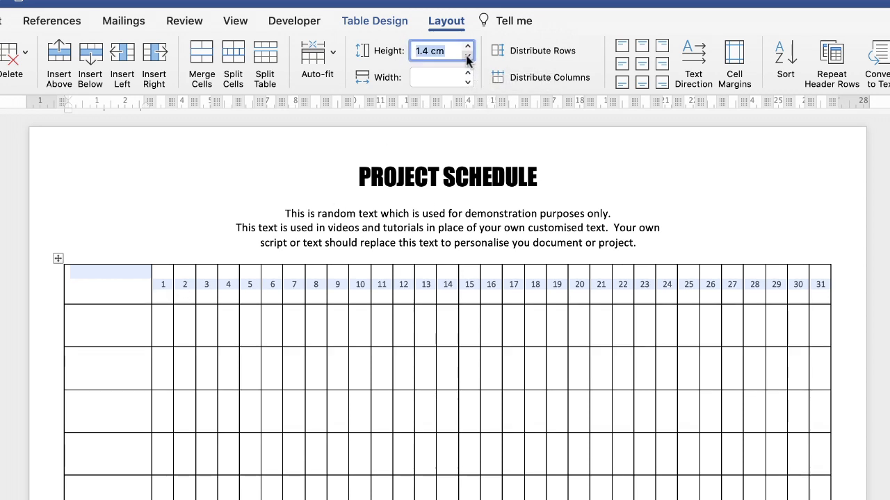
left_click(468, 57)
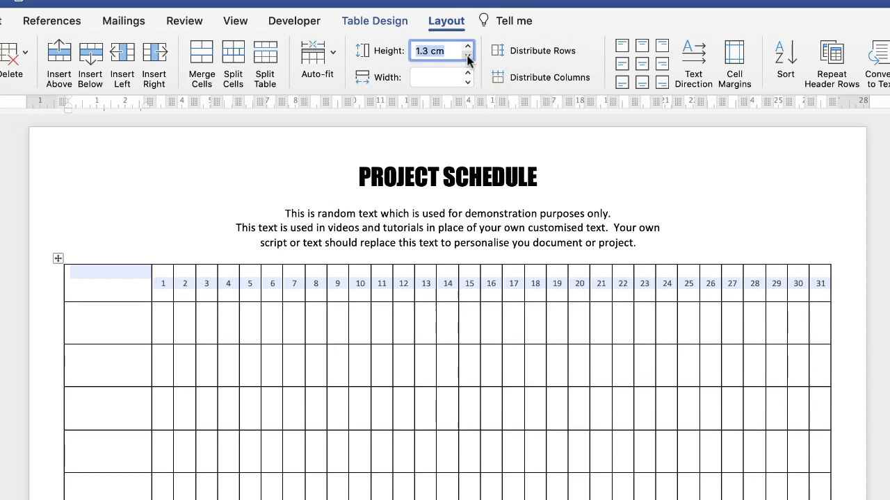
left_click(468, 57)
left_click(468, 57)
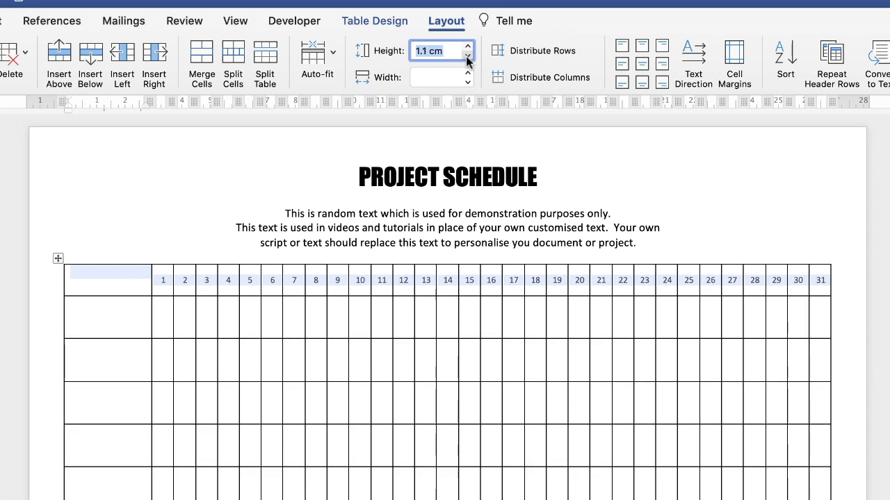
left_click(468, 57)
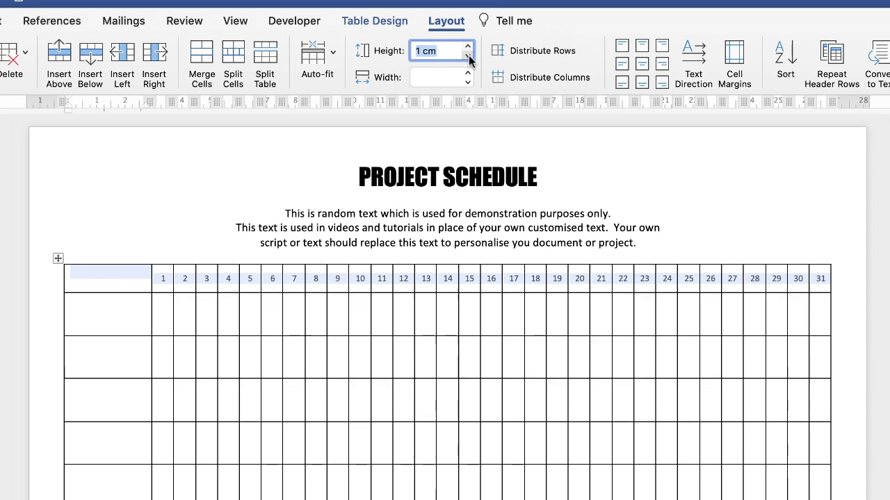
left_click(467, 56)
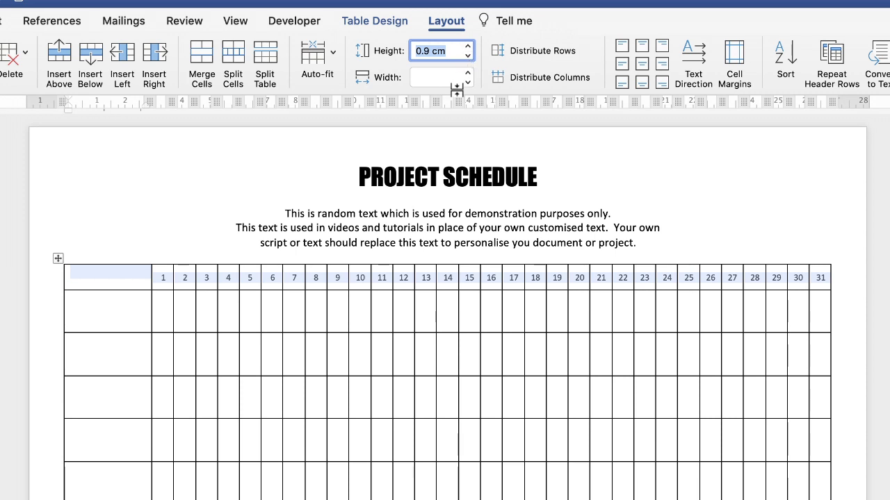
Step: Select the whole first column of the table and widen it to 3.7 cm
left_click(360, 311)
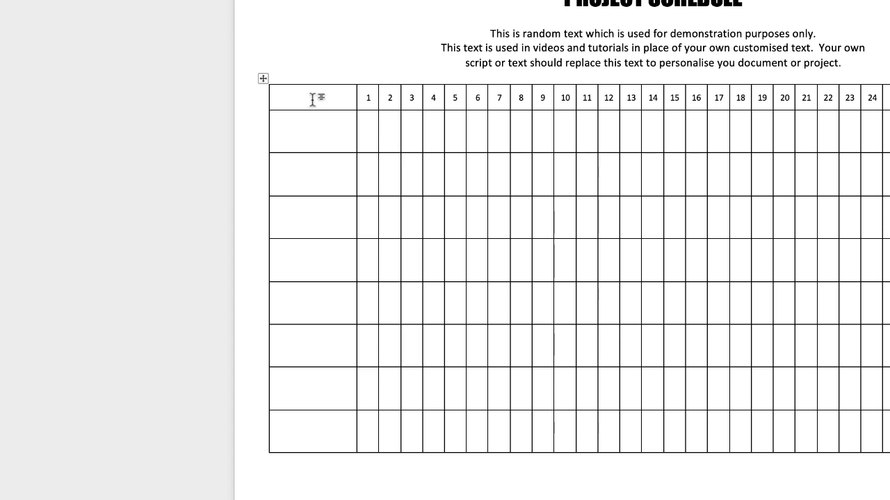
left_click_drag(312, 96, 318, 433)
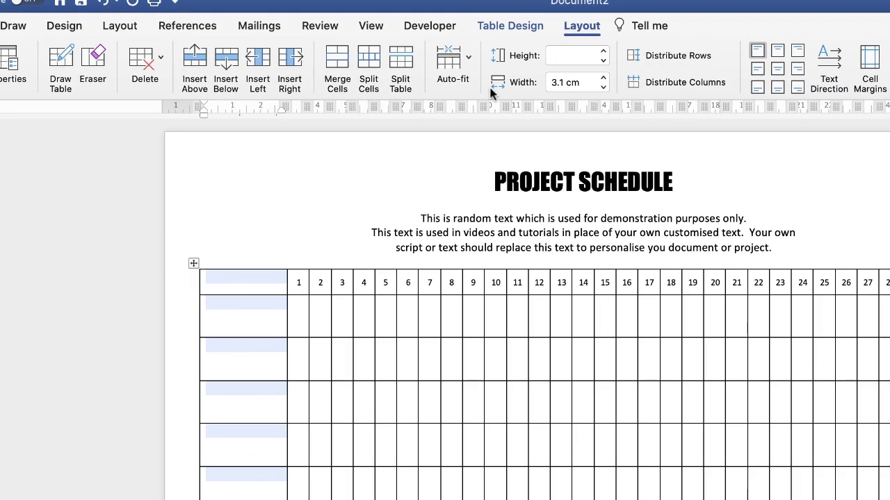
left_click(604, 82)
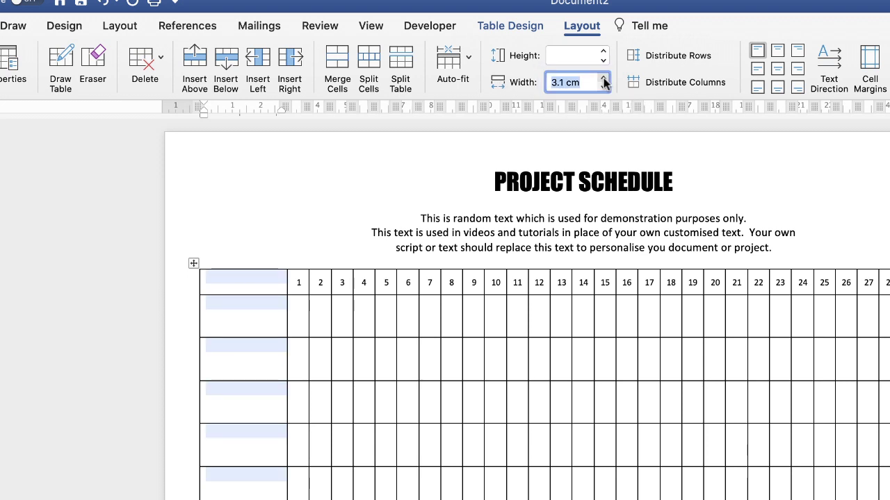
left_click(603, 80)
left_click(604, 79)
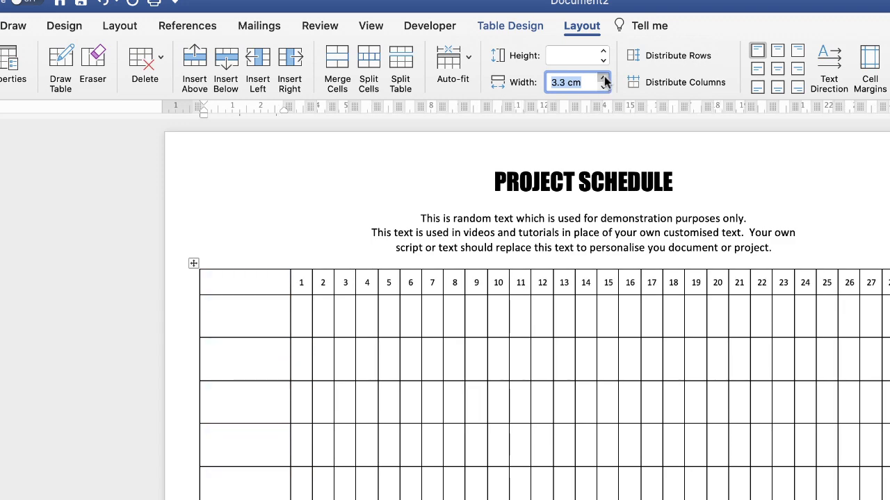
left_click(603, 78)
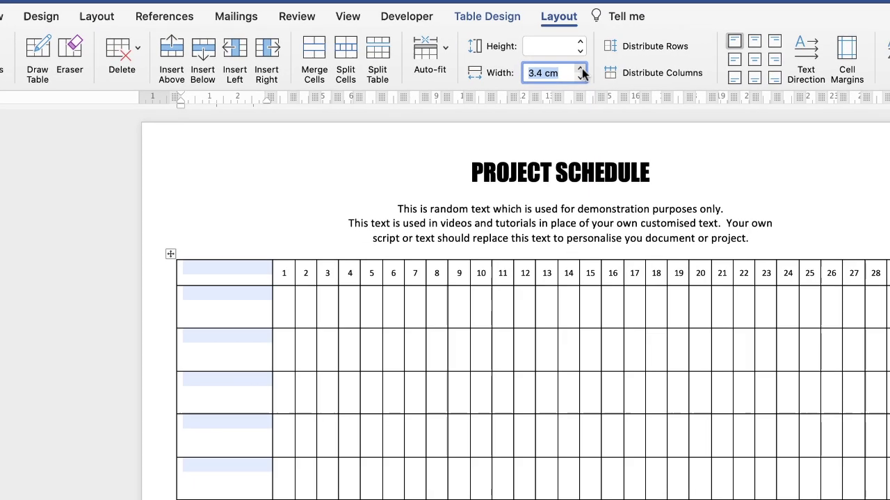
left_click(603, 78)
left_click(604, 79)
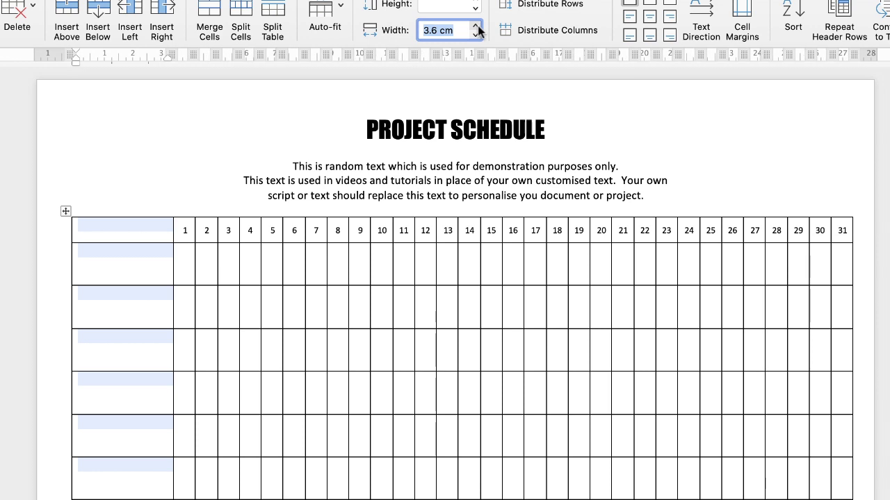
left_click(476, 26)
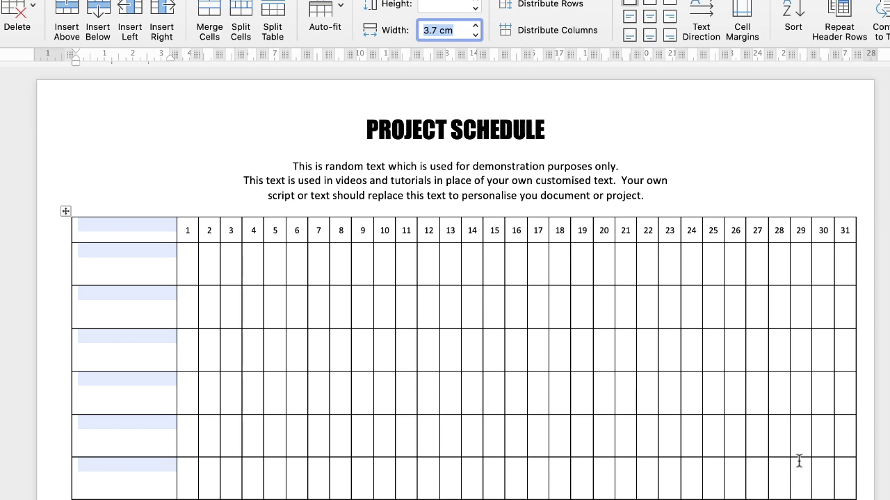
left_click(852, 413)
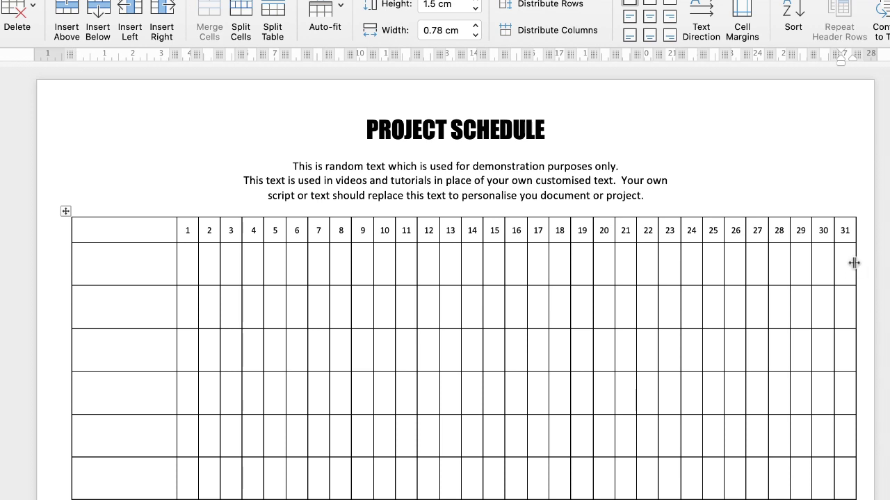
Step: Pull the table's outer right border slightly inwards and distribute the day columns 1 to 31 evenly
left_click_drag(855, 265, 840, 264)
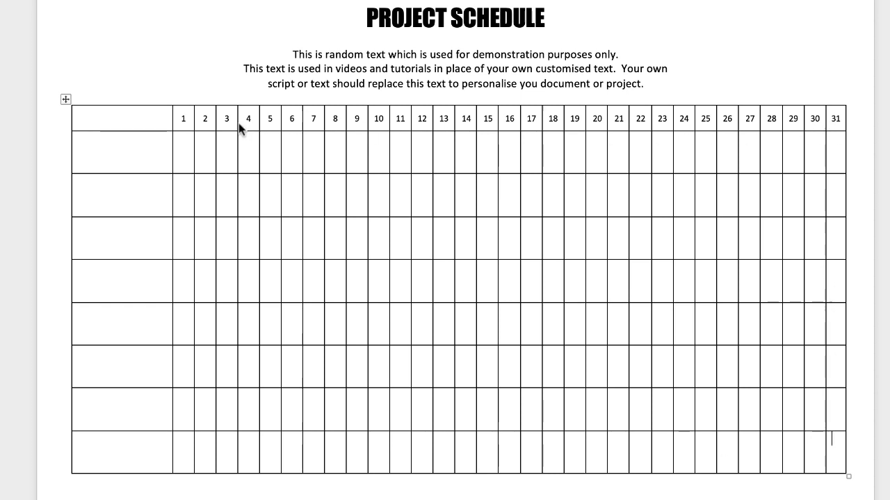
left_click_drag(181, 120, 829, 464)
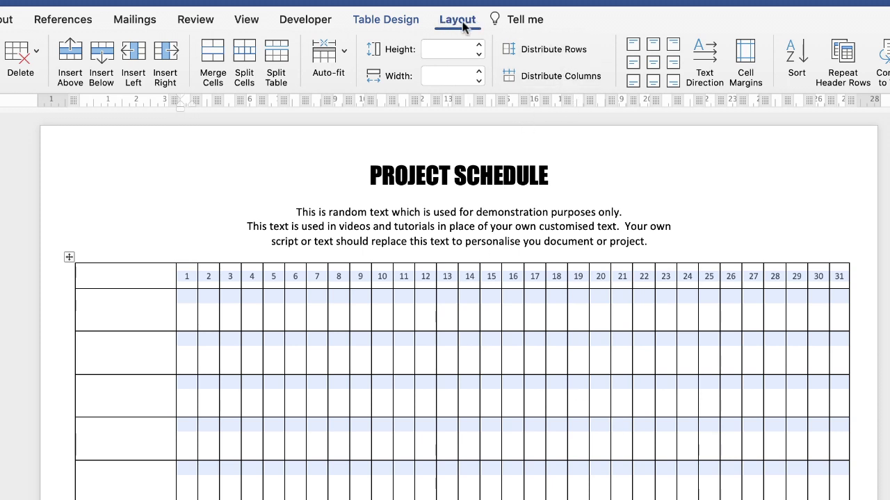
left_click(580, 77)
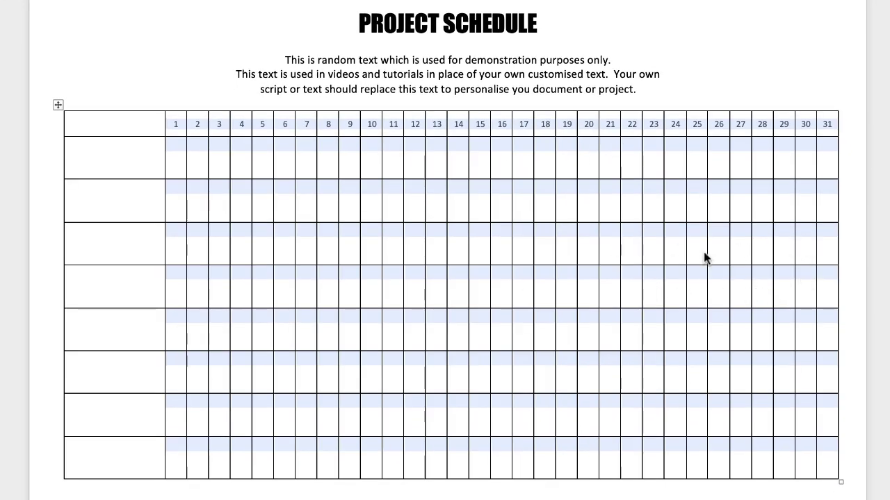
Step: Enter the first four tasks down the first column: Demolition, Site clearance, Delivery of materials and Frame construction
left_click(136, 146)
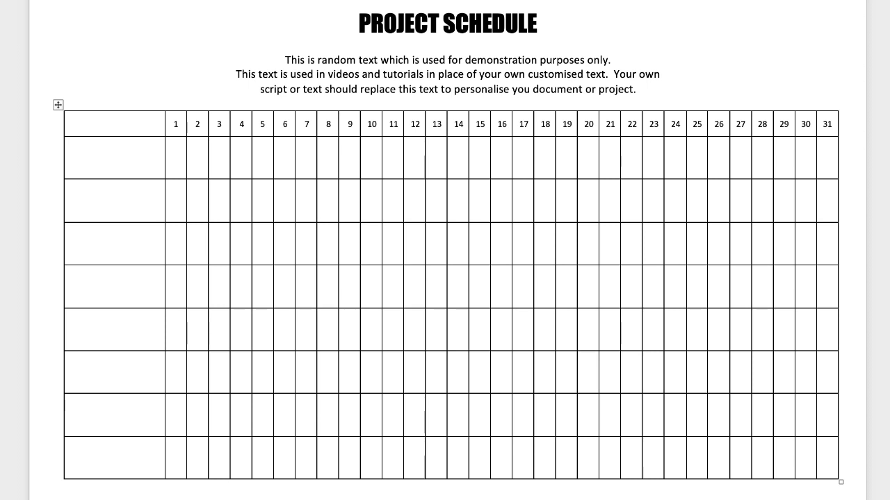
type("Demolition")
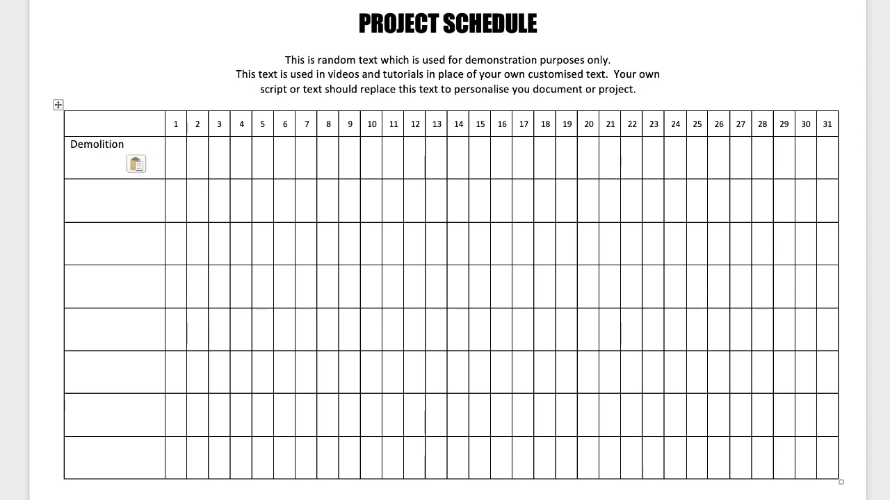
double_click(81, 201)
type("Site clearance")
type("Delivery of materials")
left_click(118, 288)
type("Frame construction")
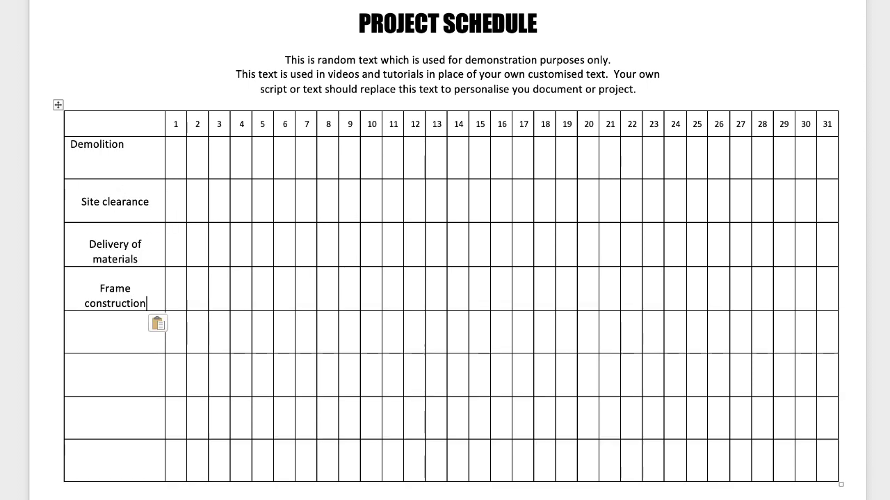
Step: Enter the remaining four tasks in the first column: Roof construction, Cladding and tiling, Electrics & plumbing and Interior fit
left_click(105, 341)
type("Roof construction")
left_click(118, 374)
type("Cladding and tiling")
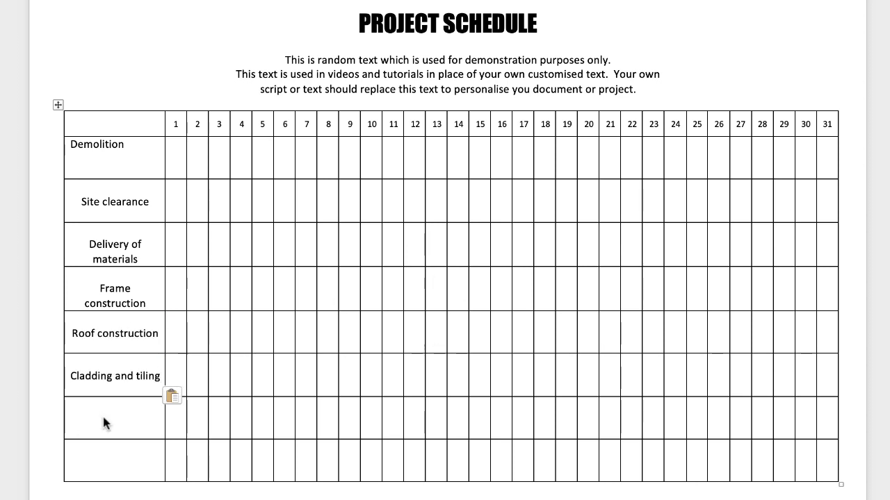
left_click(103, 419)
type("Electrics & plumbing")
left_click(103, 459)
type("Interior fit")
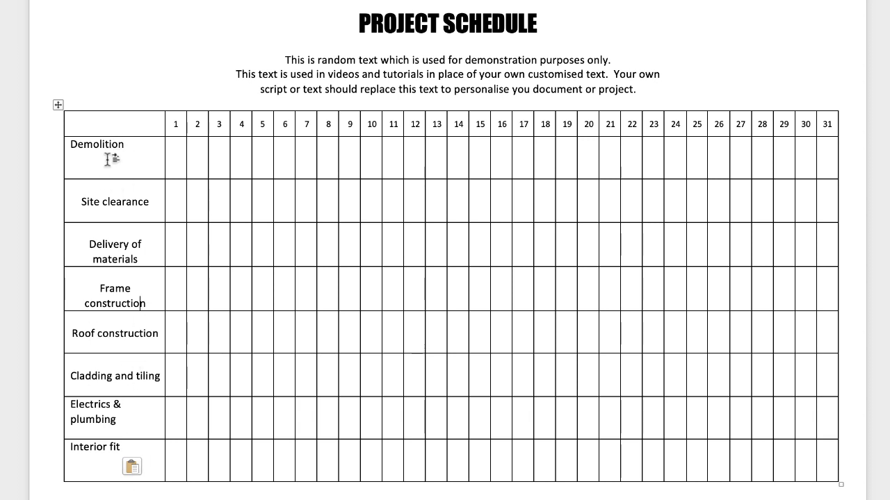
Step: Select the eight task name cells and align their text to the right and vertically centred
left_click_drag(94, 159, 132, 467)
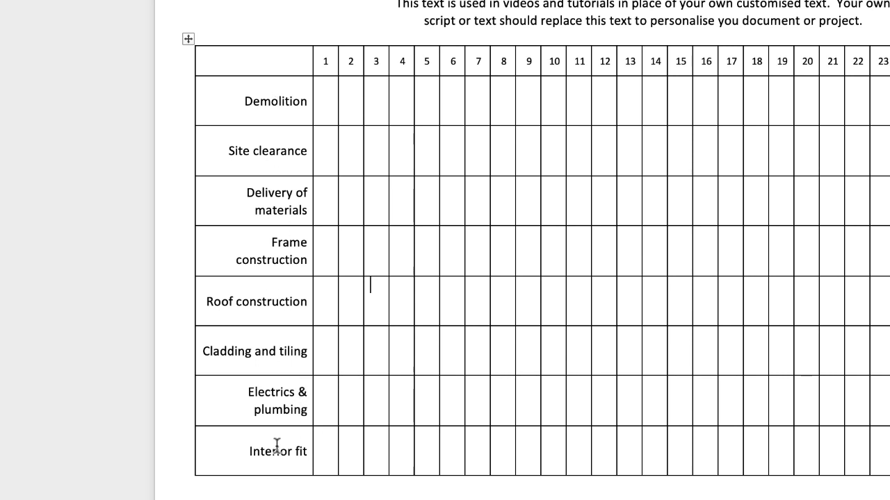
Step: Select the task name column including its empty header cell and widen it to 4.1 cm
left_click_drag(270, 453, 252, 63)
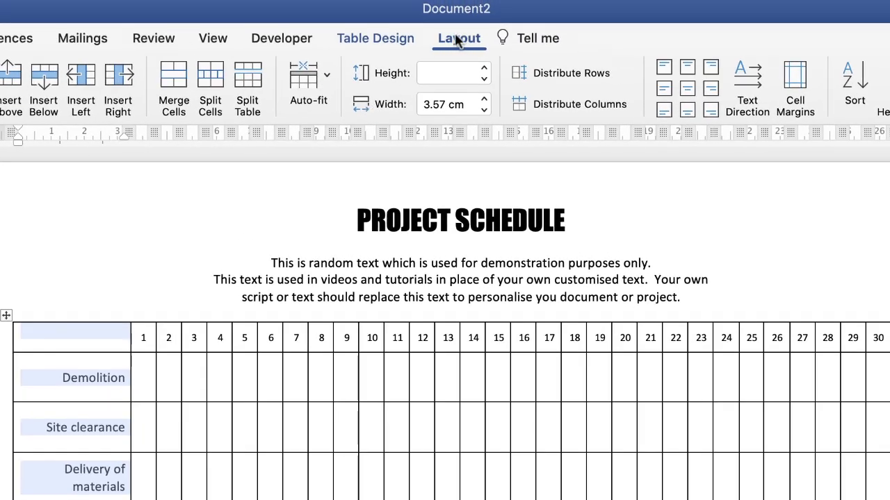
left_click(484, 101)
left_click(485, 100)
left_click(484, 100)
left_click(484, 100)
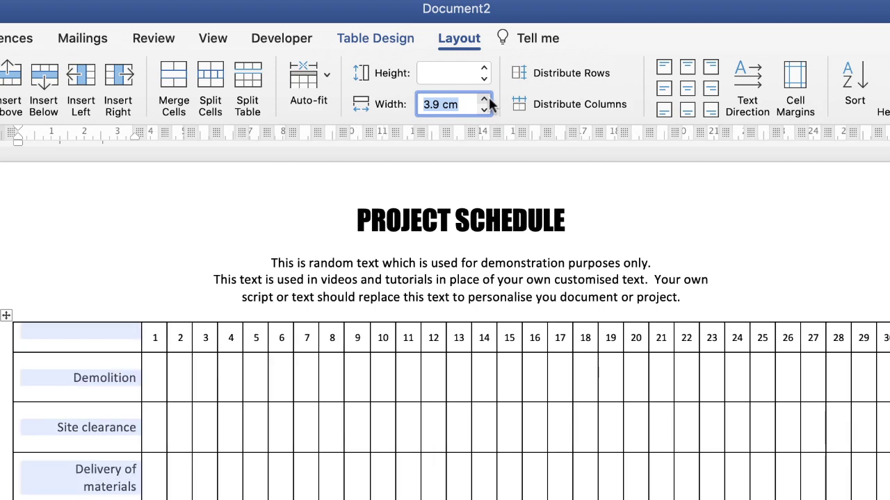
left_click(485, 100)
left_click(485, 100)
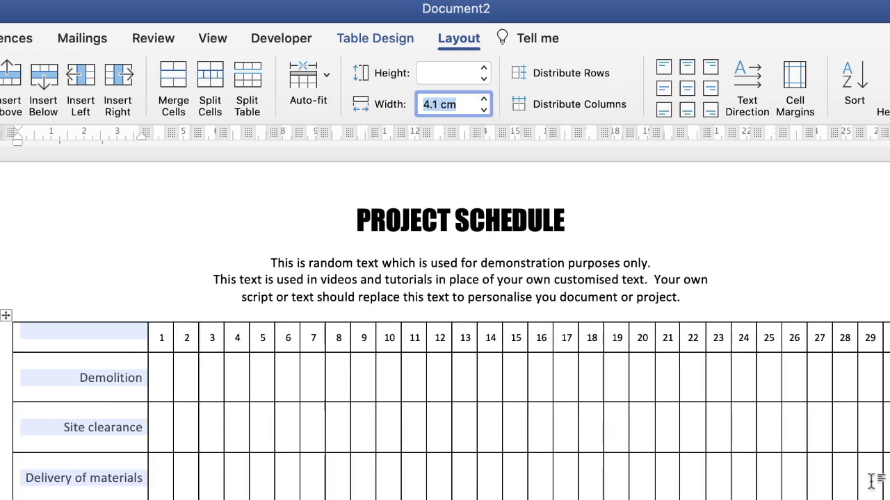
key("Return")
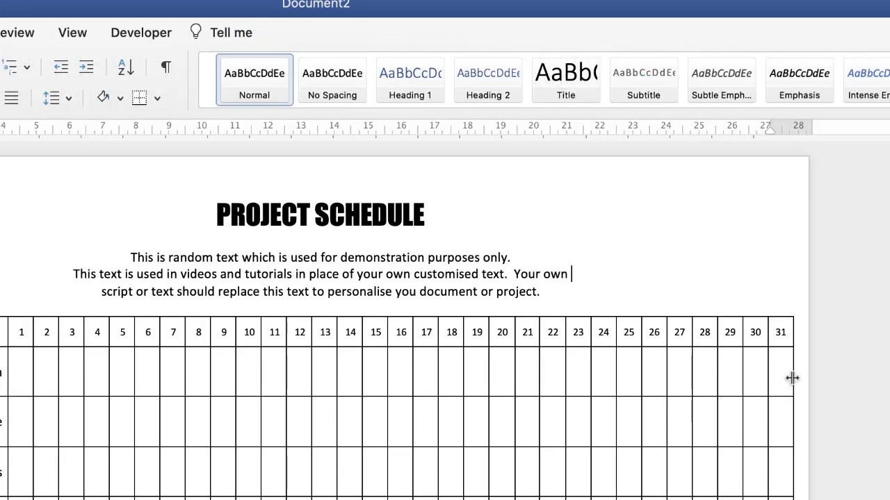
Step: Bring the table's outer right border back in line with the page margin and even out the widths of day columns 1 to 31
left_click_drag(793, 378, 769, 379)
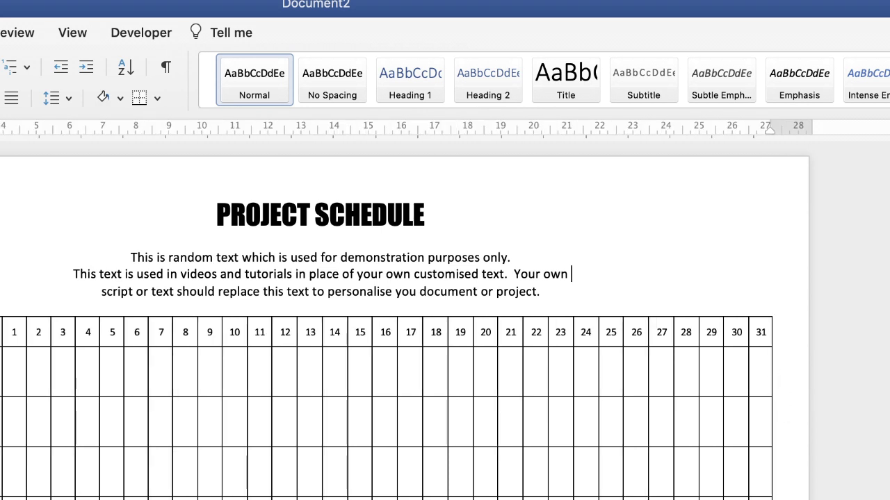
left_click_drag(761, 497, 24, 336)
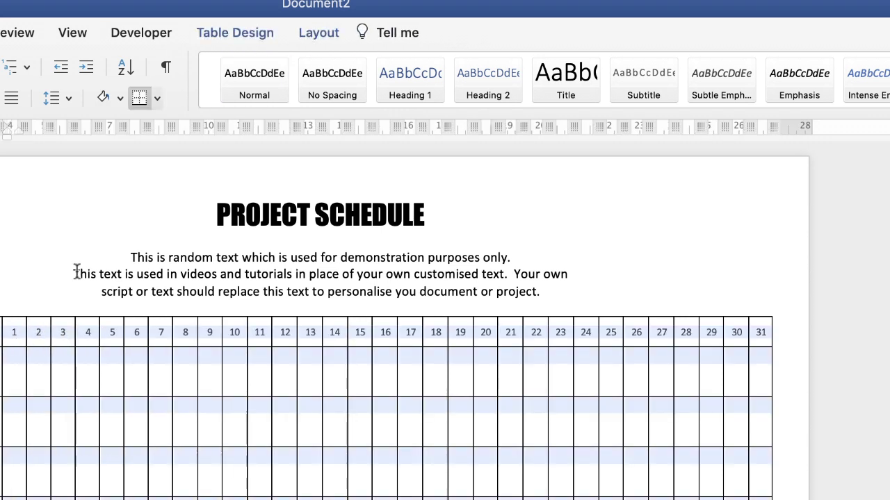
left_click(324, 31)
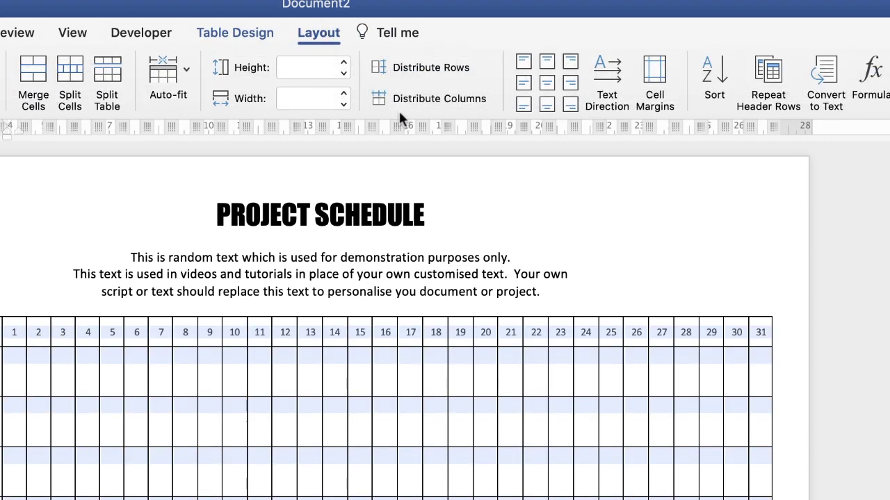
left_click(426, 98)
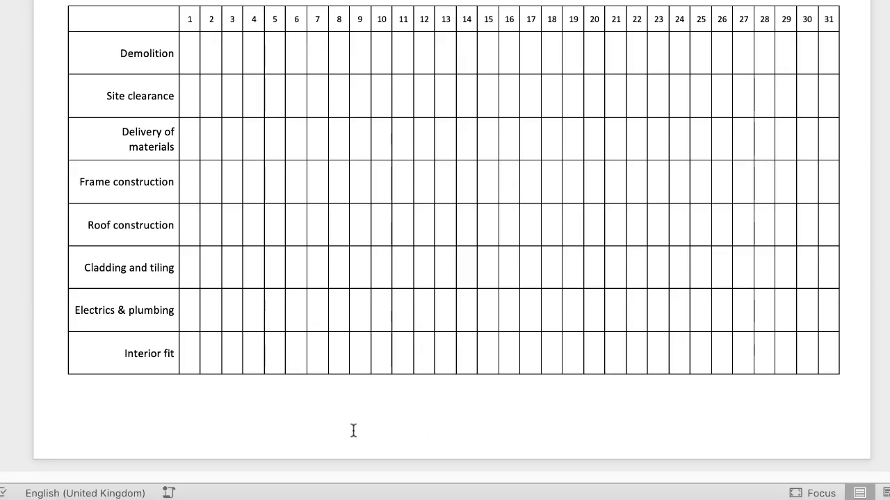
Step: Add the text "Random Text" to the page footer and centre it
double_click(353, 429)
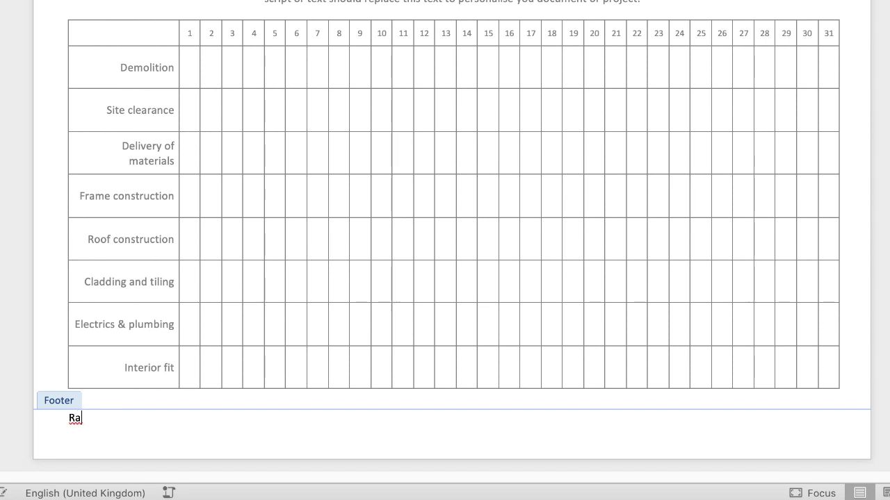
type("ndom Text")
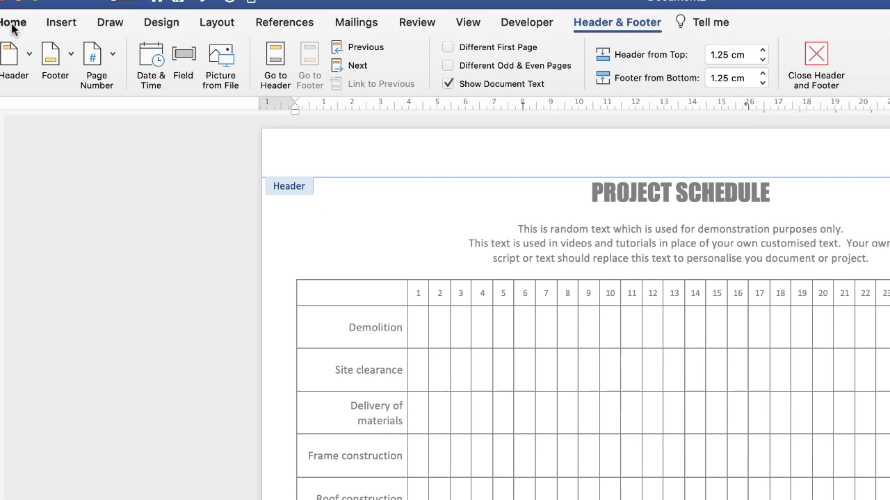
left_click(12, 26)
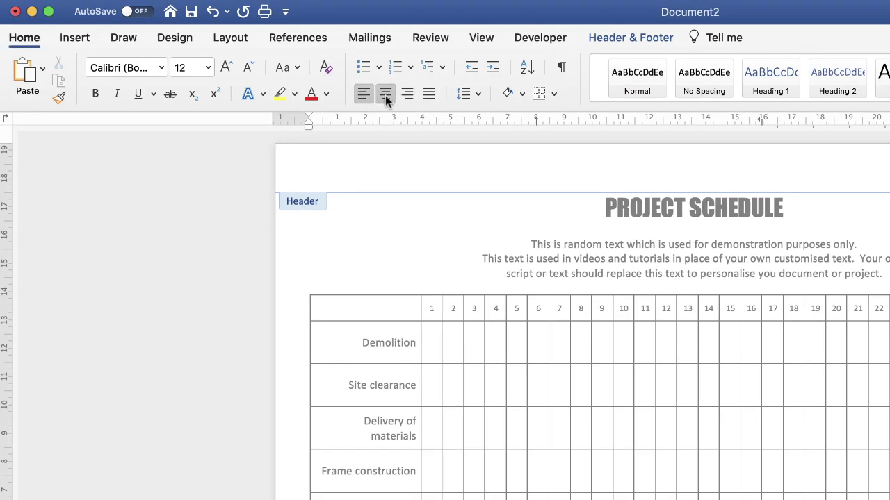
left_click(386, 96)
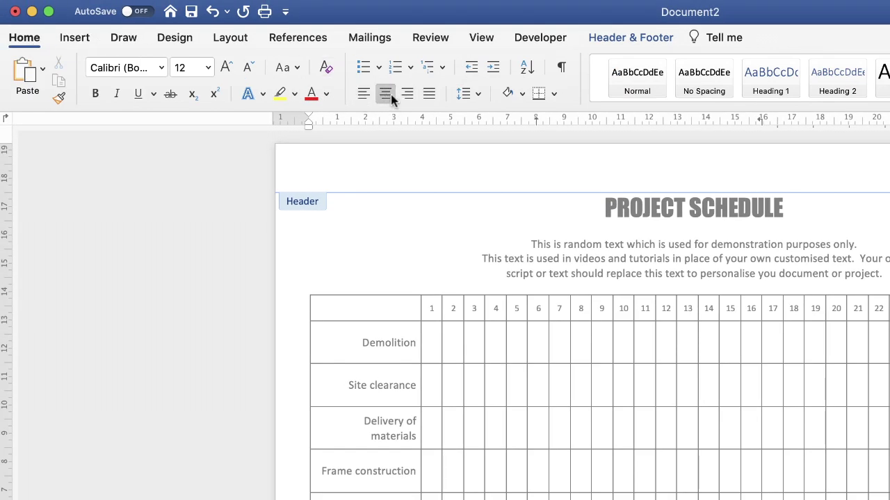
Step: Add "Version 1.01 – 01/01/2020" to the page header and align it to the right
left_click(425, 169)
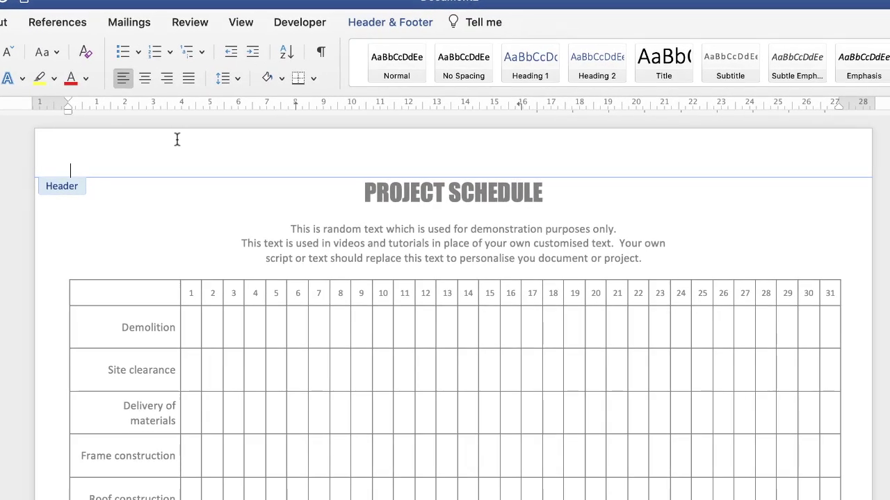
type("Version 1.01")
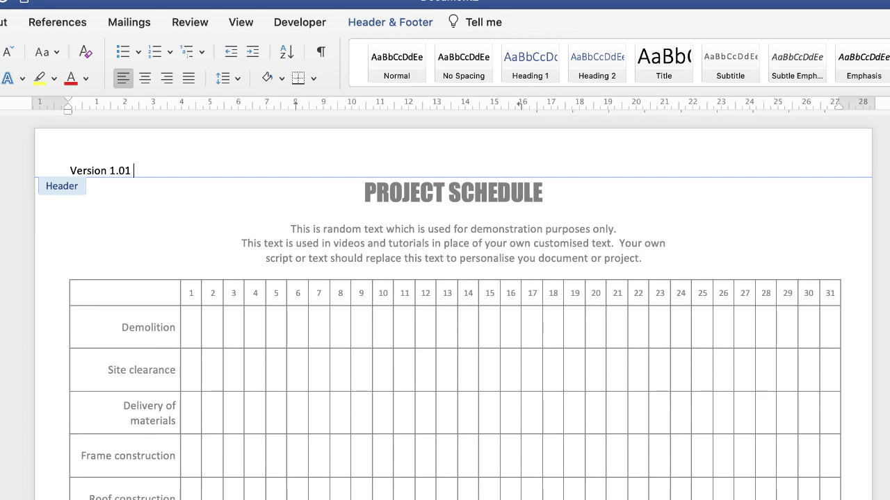
type(" - 01/01/2020")
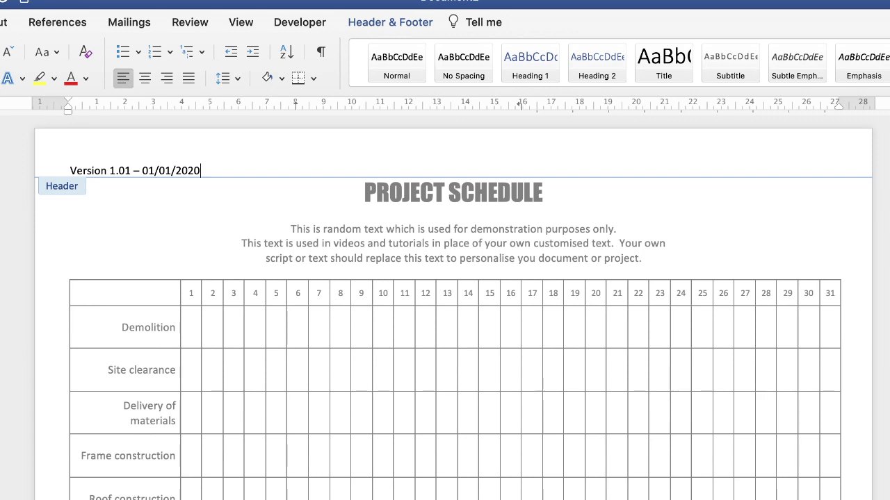
left_click(167, 77)
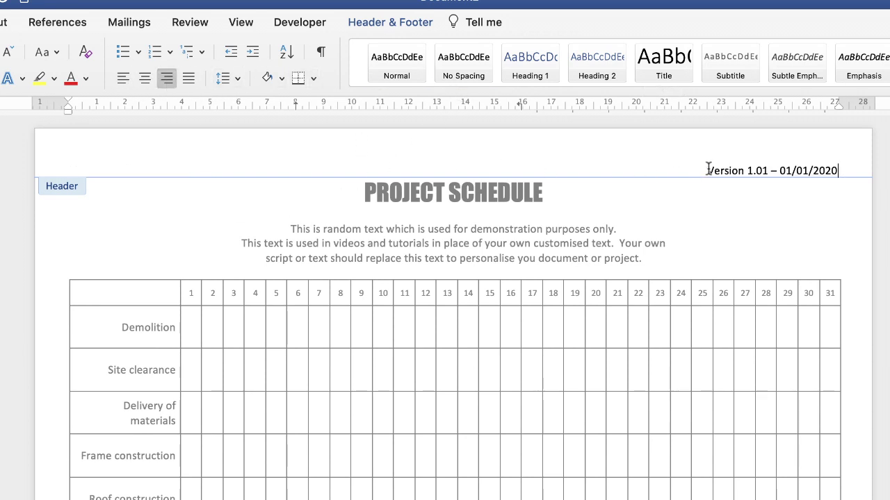
Step: Recolour the version and date text in the header to a grey theme colour and return to the document body
left_click_drag(707, 170, 832, 165)
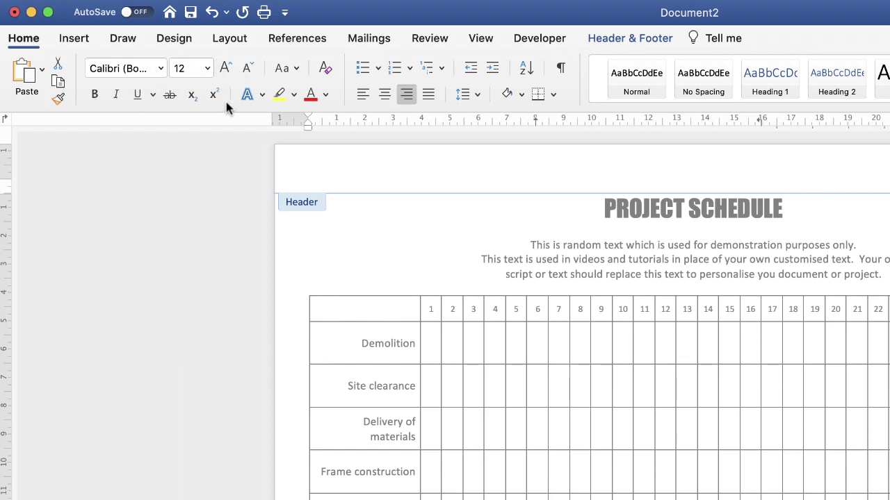
left_click(324, 96)
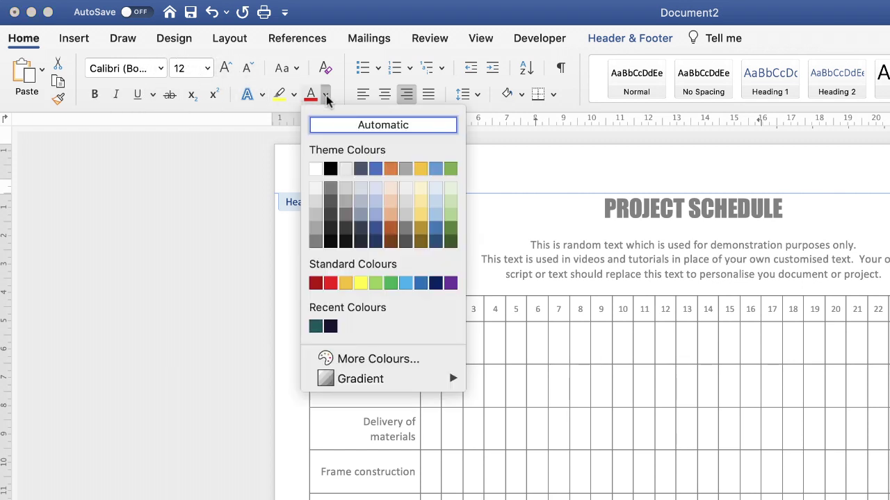
left_click(332, 202)
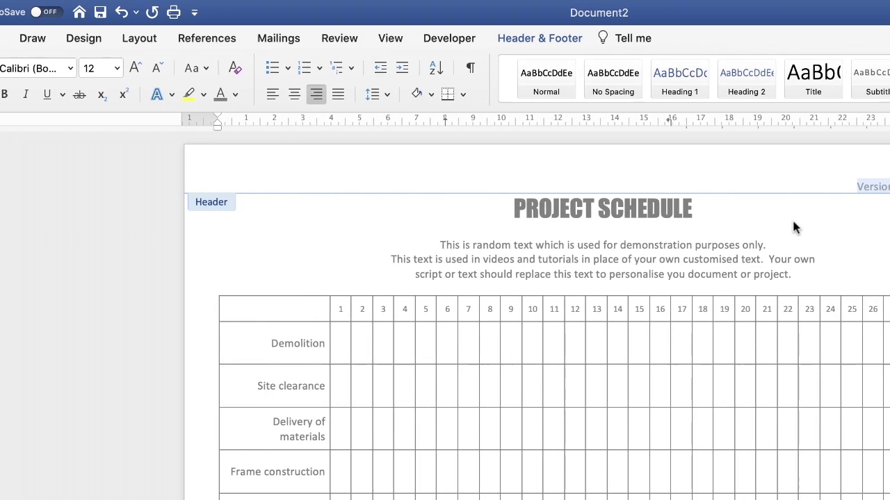
double_click(818, 229)
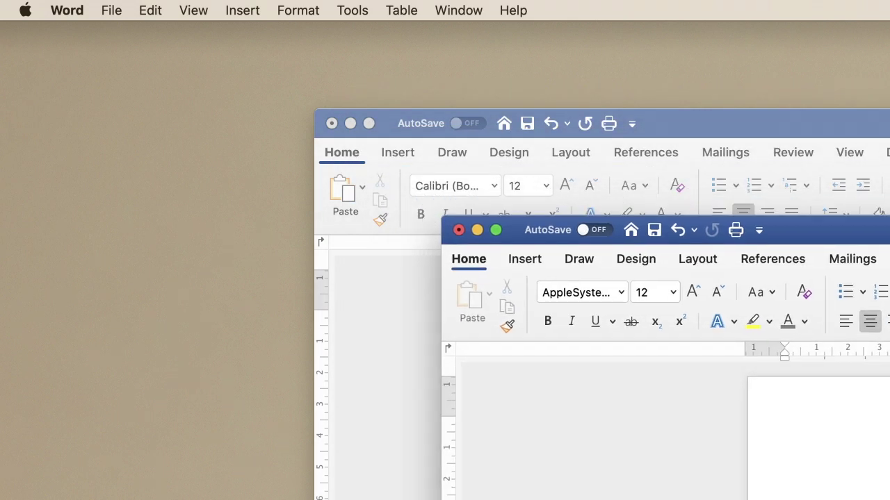
Step: Save the document as a Microsoft Word template (.dotx) named PROJECT SCHEDULE in the Templates folder
left_click(111, 12)
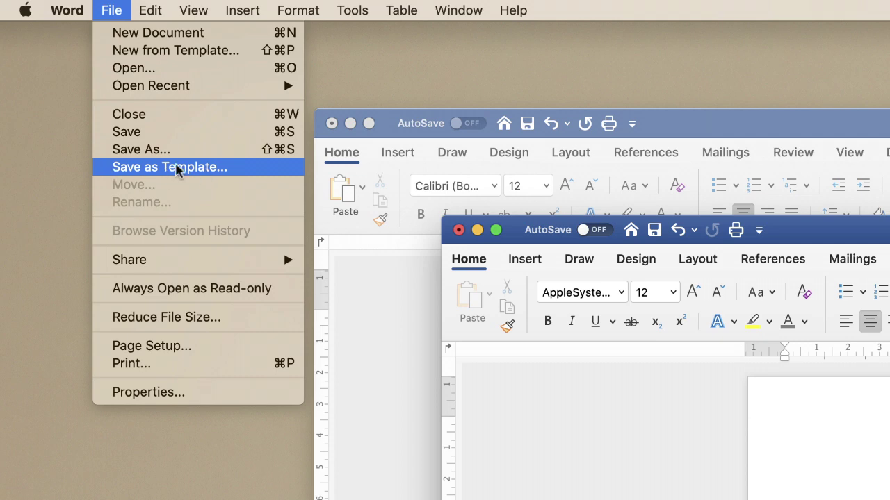
left_click(205, 167)
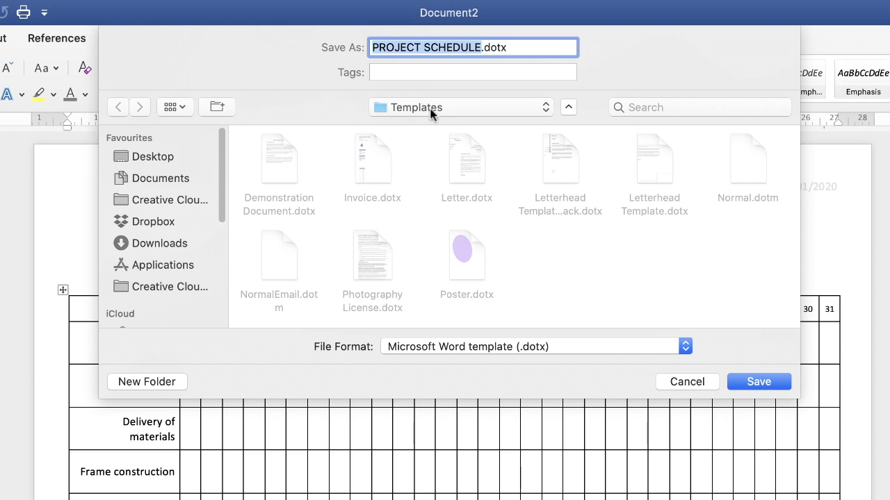
left_click(577, 347)
left_click(495, 345)
left_click(757, 383)
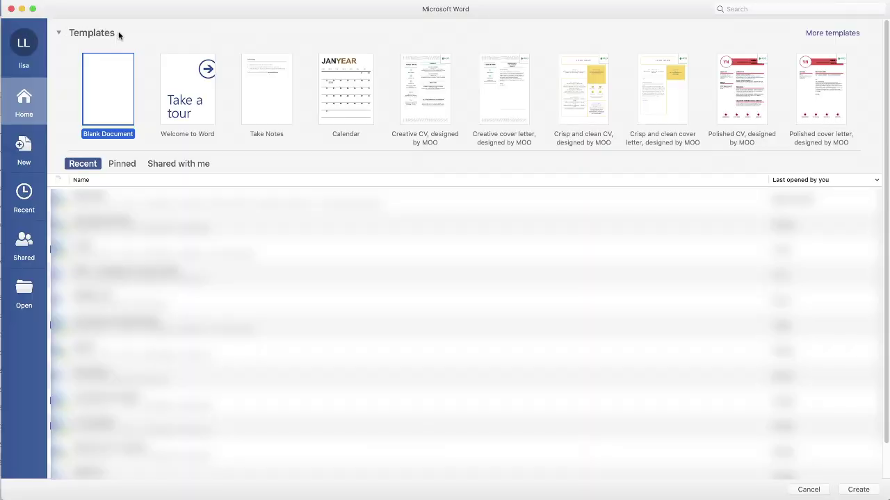
Step: Create a new document from the personal template PROJECT SCHEDULE
left_click(817, 34)
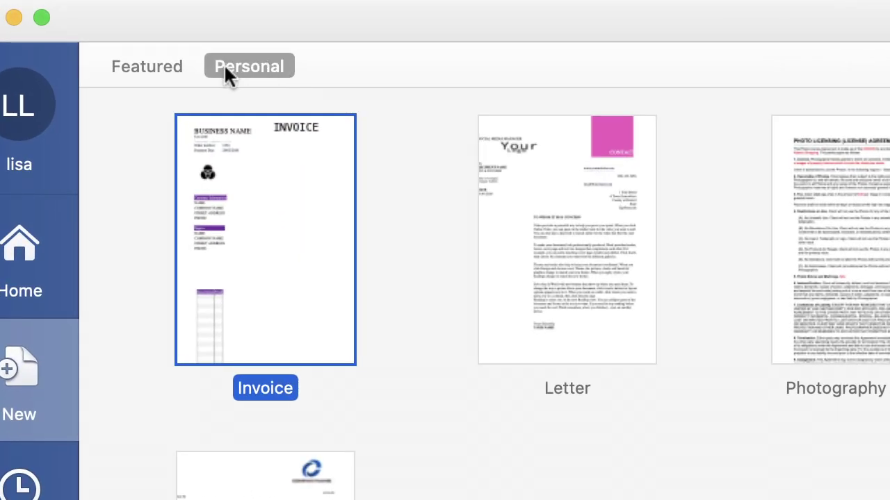
left_click(248, 67)
left_click(759, 210)
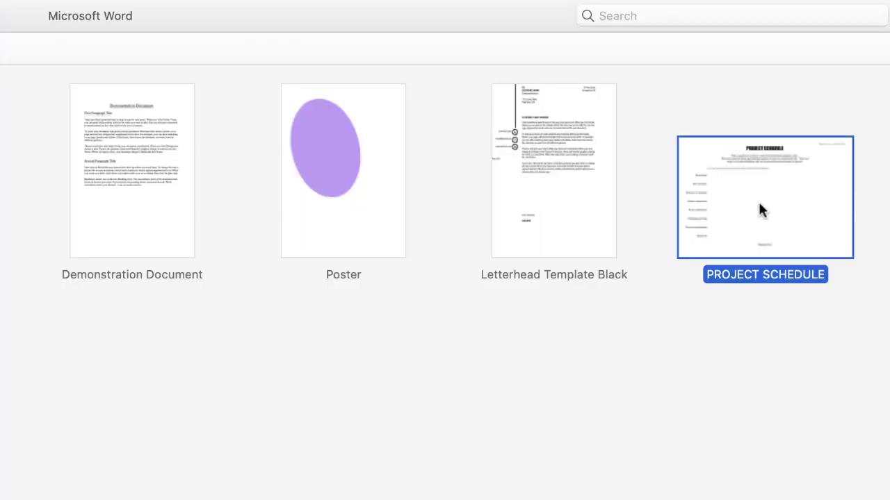
left_click(765, 494)
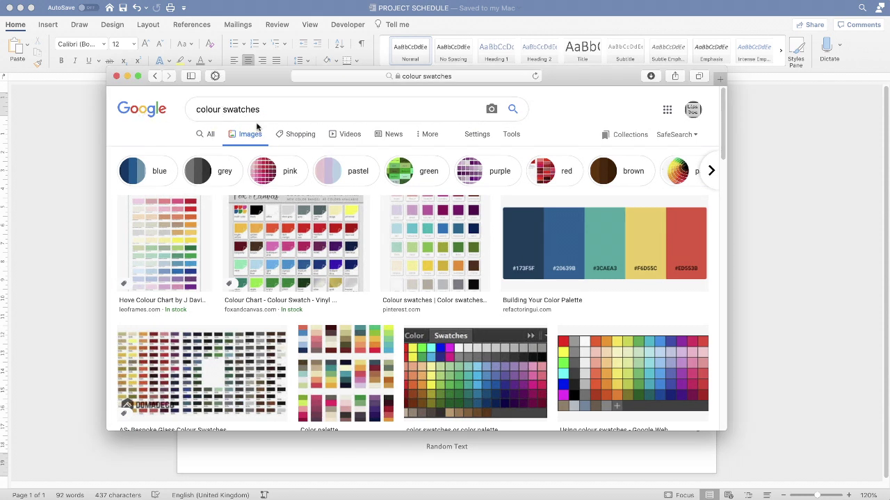
Step: Browse the Google image results for colour swatches in the web browser and close its window
left_click_drag(723, 154, 714, 245)
scroll(713, 245, "down", 15)
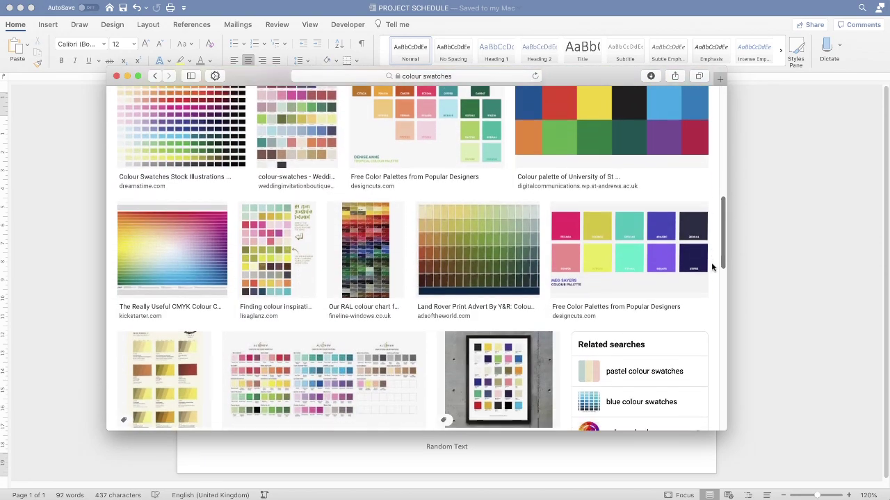
scroll(702, 363, "down", 4)
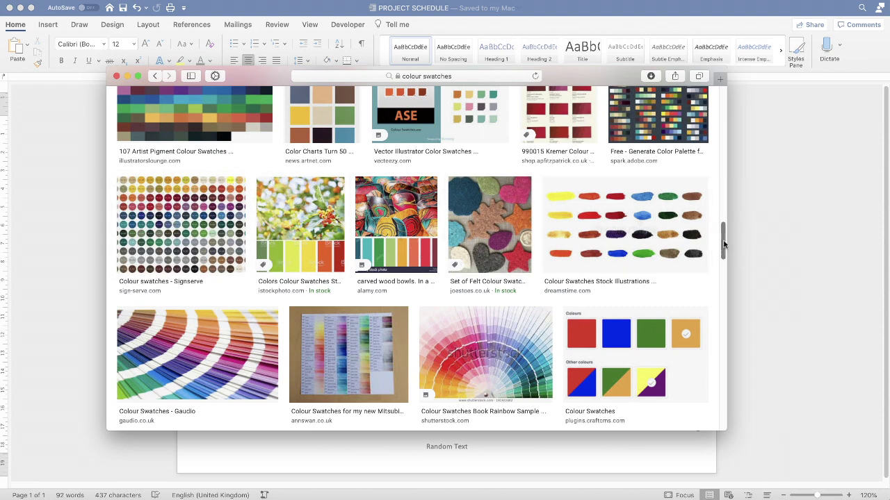
left_click_drag(723, 244, 724, 97)
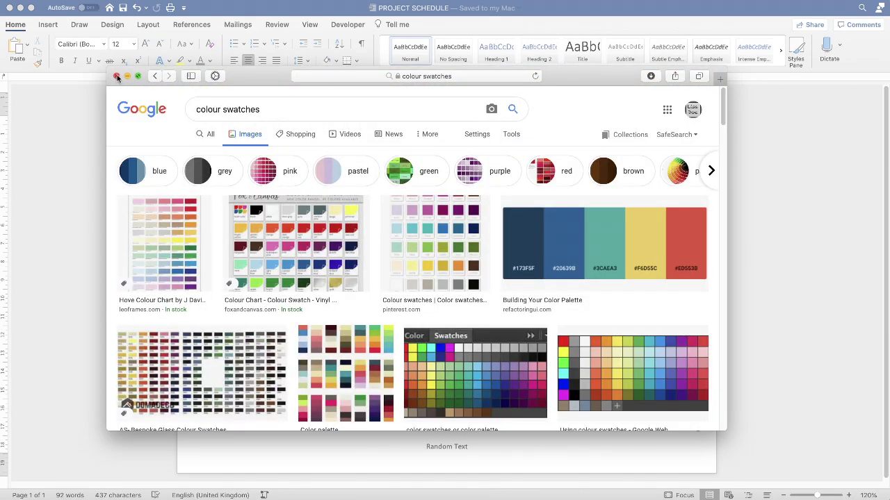
left_click(116, 76)
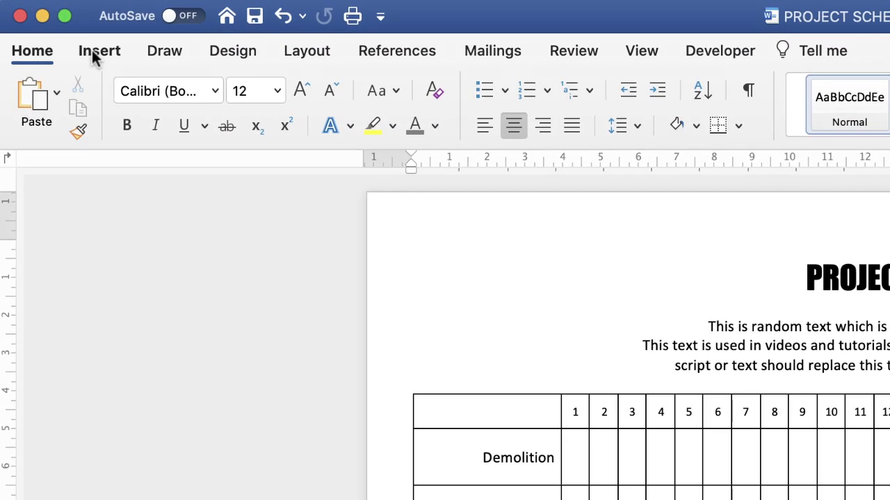
Step: Insert the saved colour palette screenshot whose name ends in 09.00.32 and set its text wrapping to In Front of Text
left_click(52, 25)
left_click(296, 94)
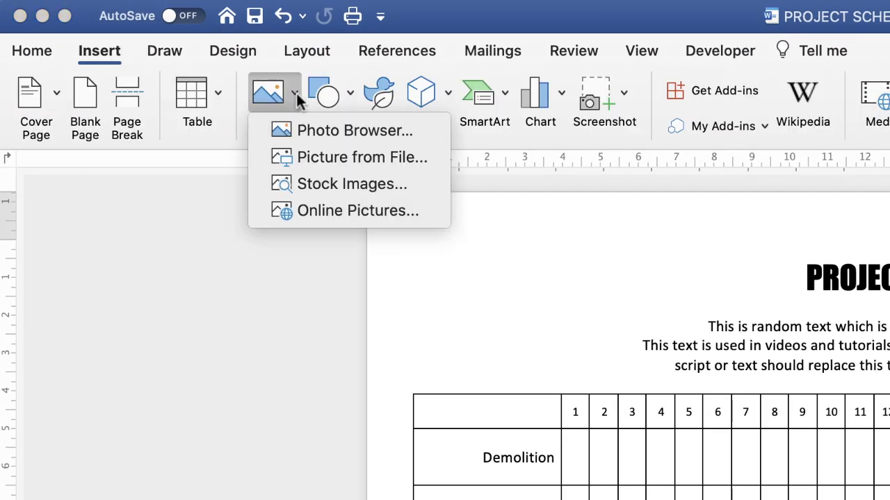
left_click(335, 160)
left_click(332, 335)
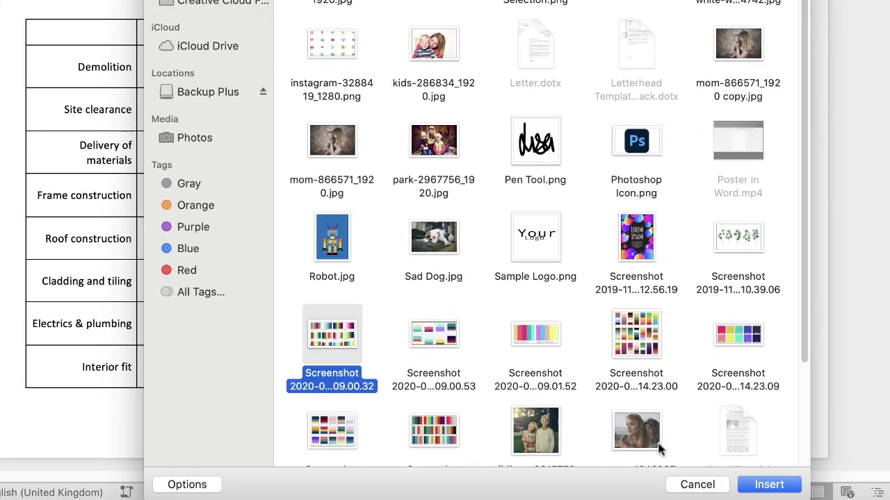
left_click(769, 484)
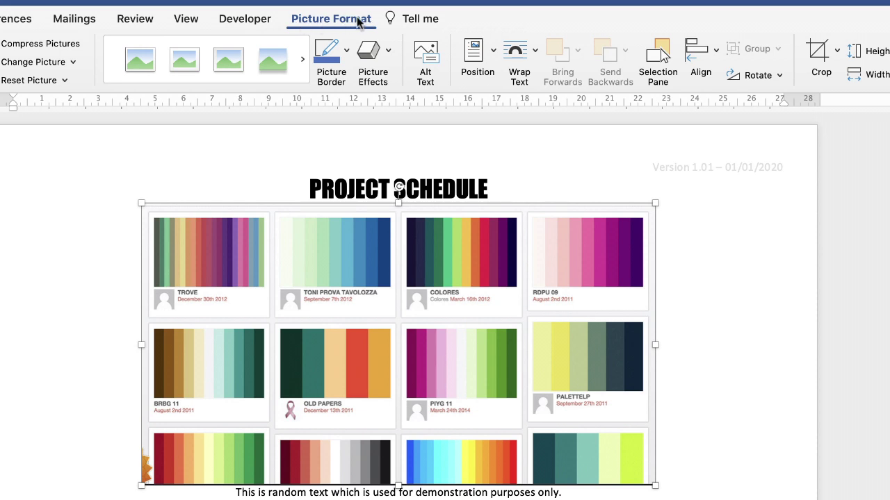
left_click(534, 61)
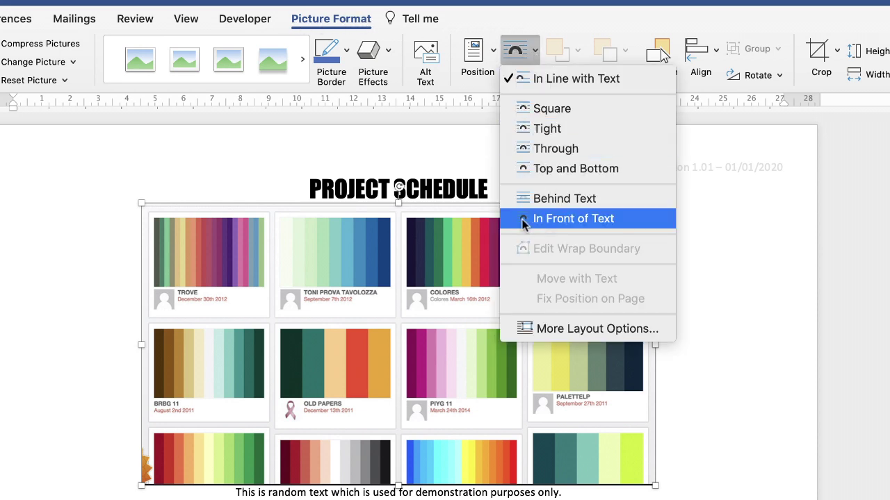
left_click(637, 221)
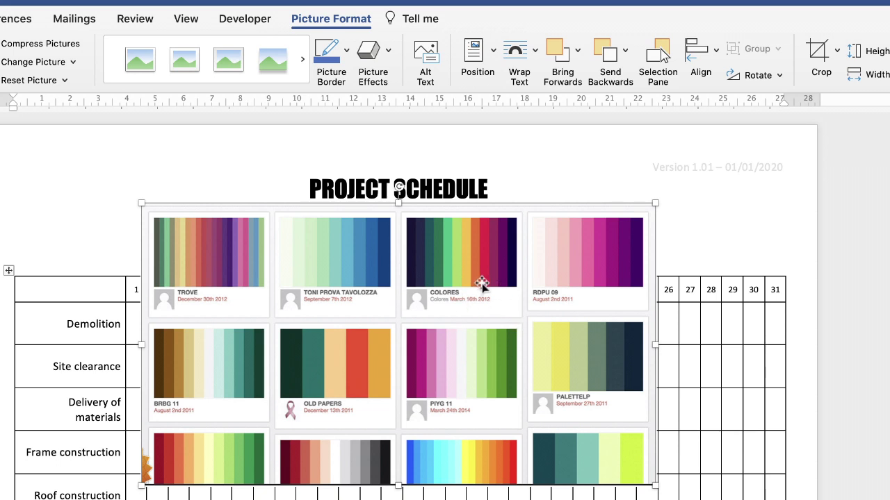
Step: Crop the palette picture to the stripes of the COLORES swatch and move it to the page's upper-right corner, over the header text
left_click(838, 53)
left_click(849, 78)
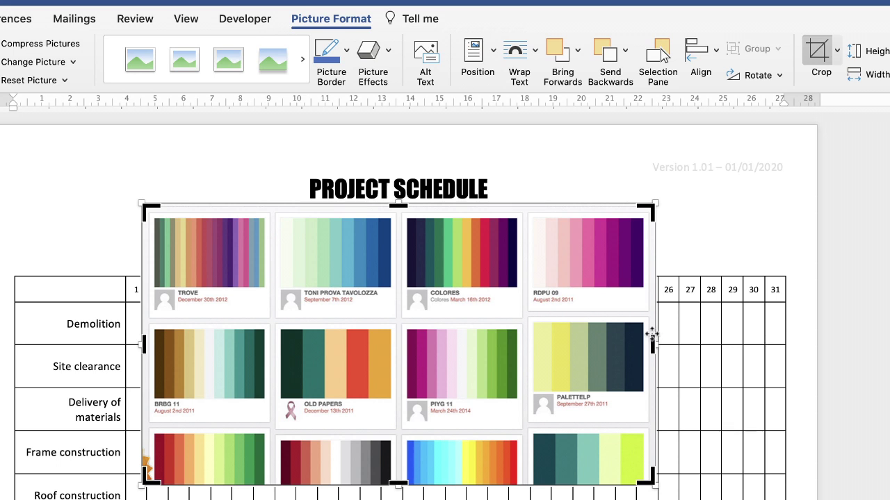
left_click_drag(654, 345, 520, 344)
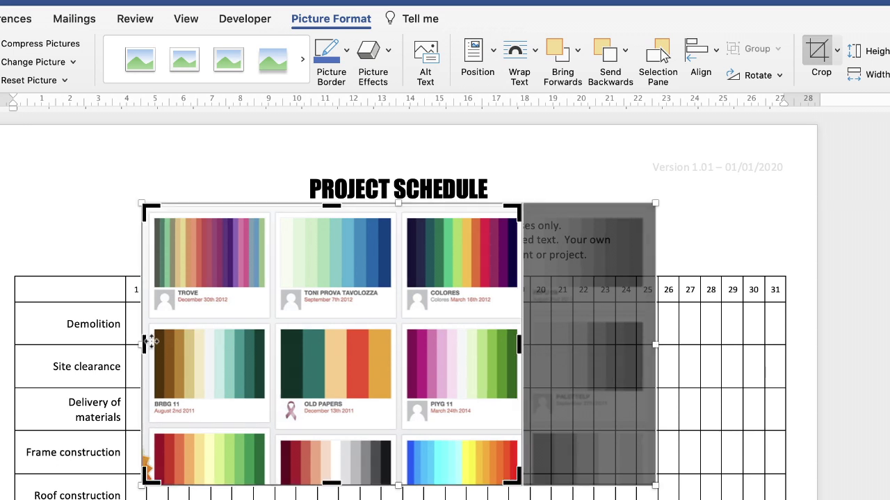
left_click_drag(144, 344, 299, 341)
left_click_drag(398, 342, 402, 342)
left_click_drag(460, 484, 460, 287)
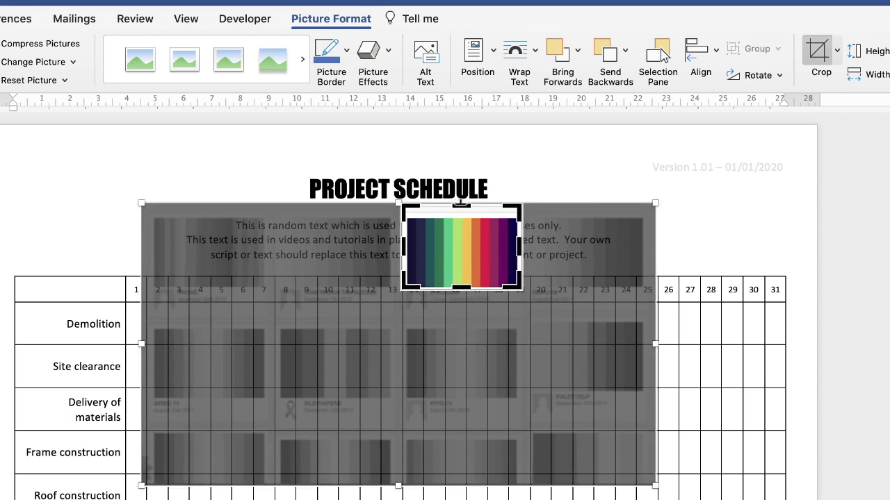
left_click_drag(460, 203, 460, 213)
key("Escape")
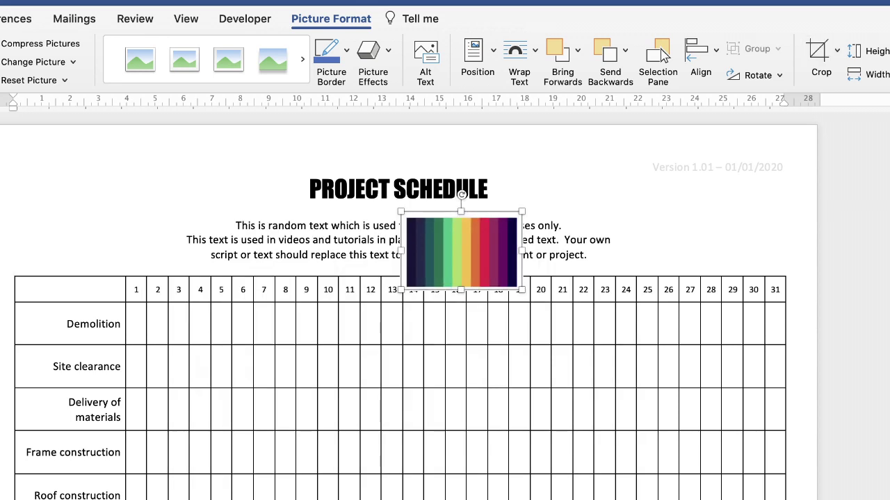
left_click_drag(463, 245, 741, 178)
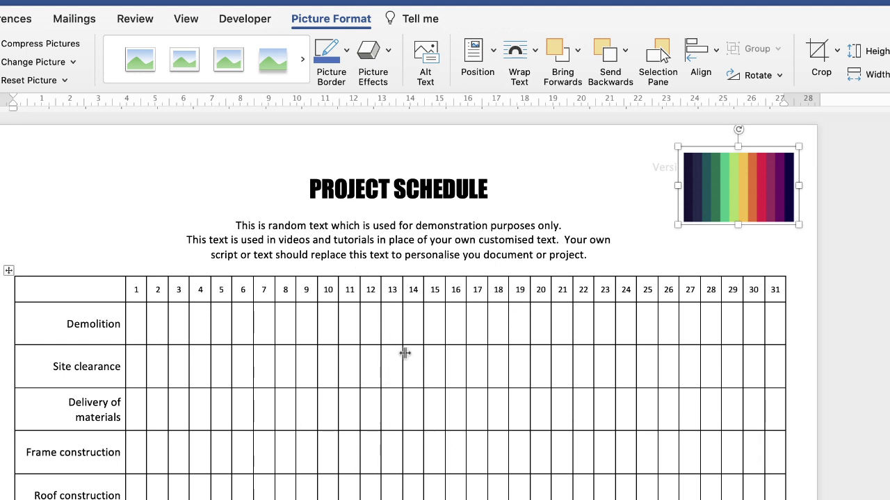
left_click(644, 232)
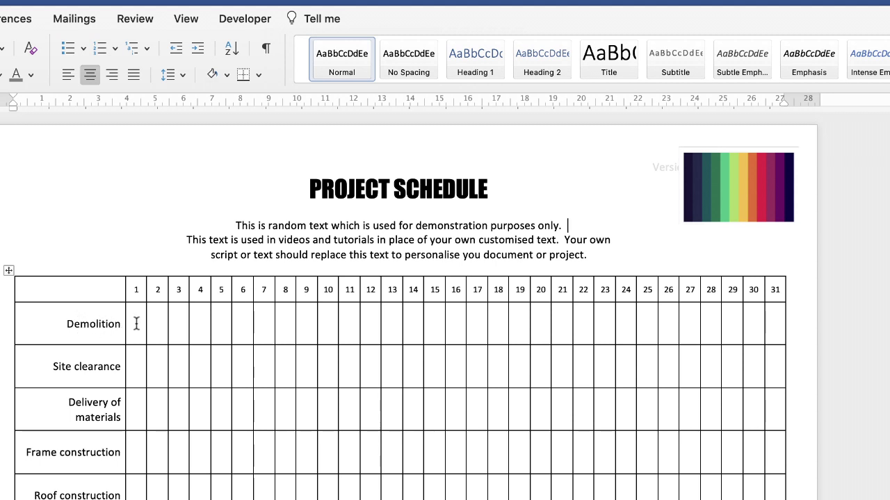
Step: Shade days 1 to 3 of the Demolition row with the dark navy sampled from the swatch picture's first stripe, undoing and redoing the shading once
left_click_drag(144, 324, 174, 317)
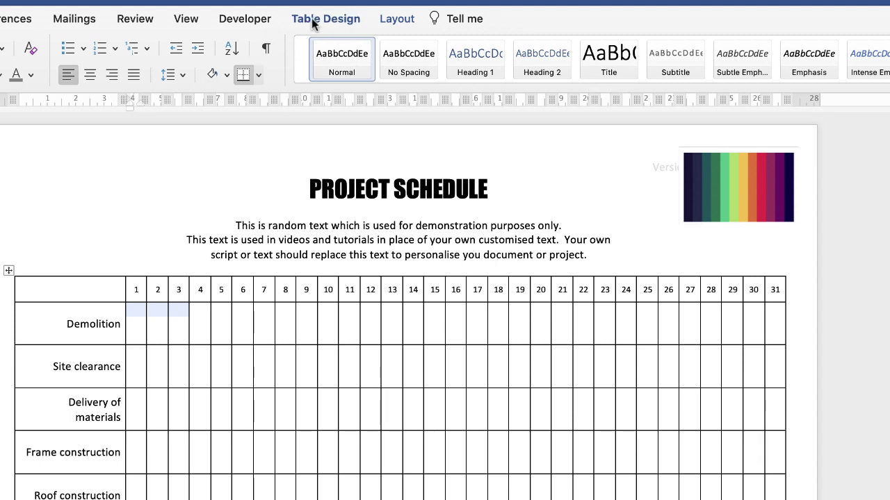
left_click(353, 22)
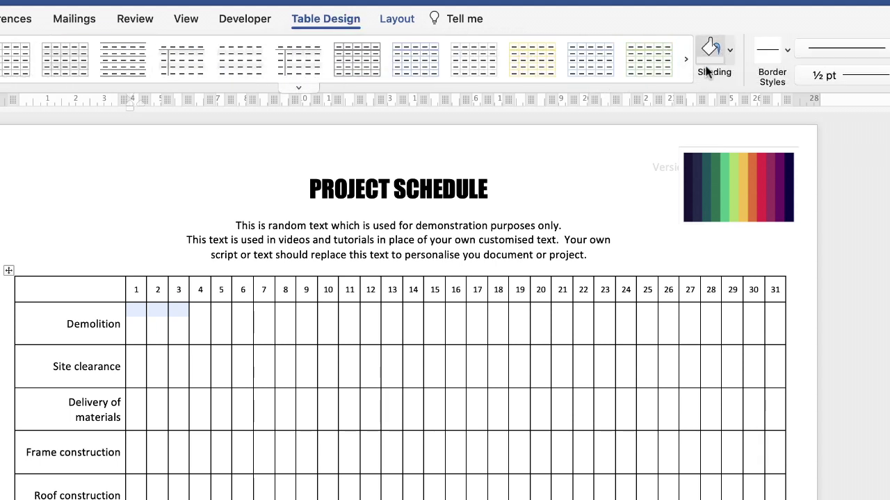
left_click(730, 55)
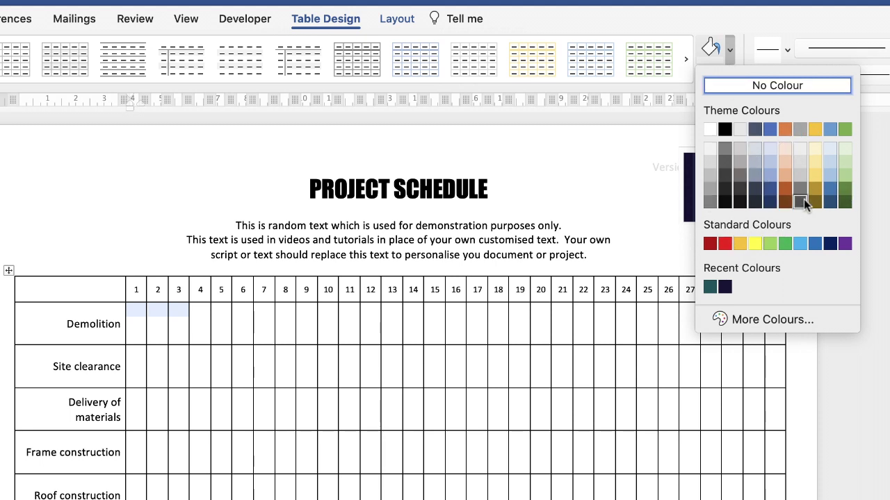
left_click(770, 319)
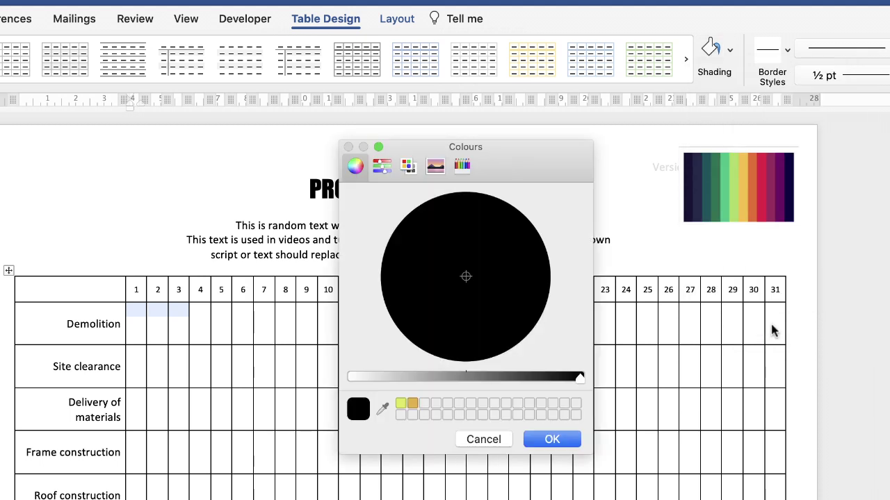
left_click(401, 405)
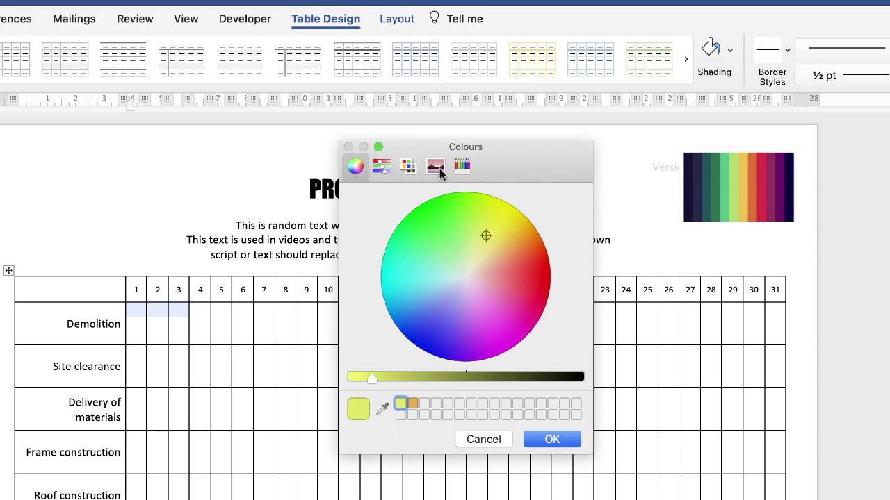
left_click(383, 410)
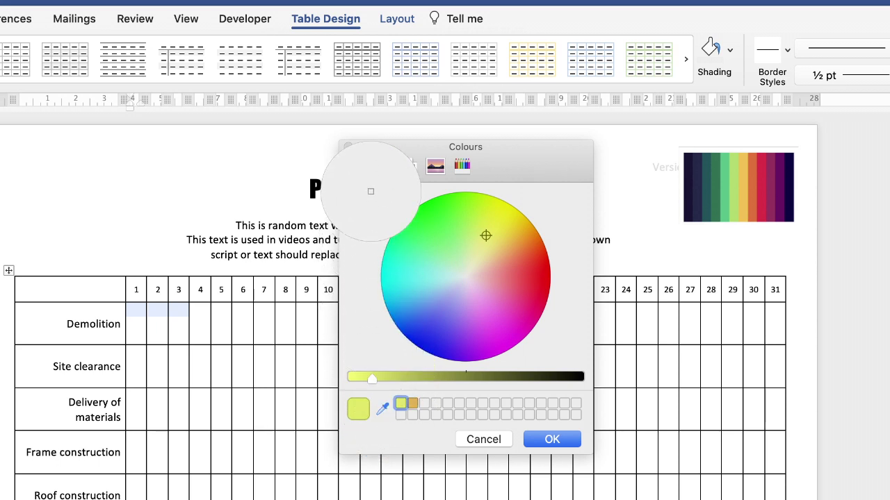
left_click(687, 181)
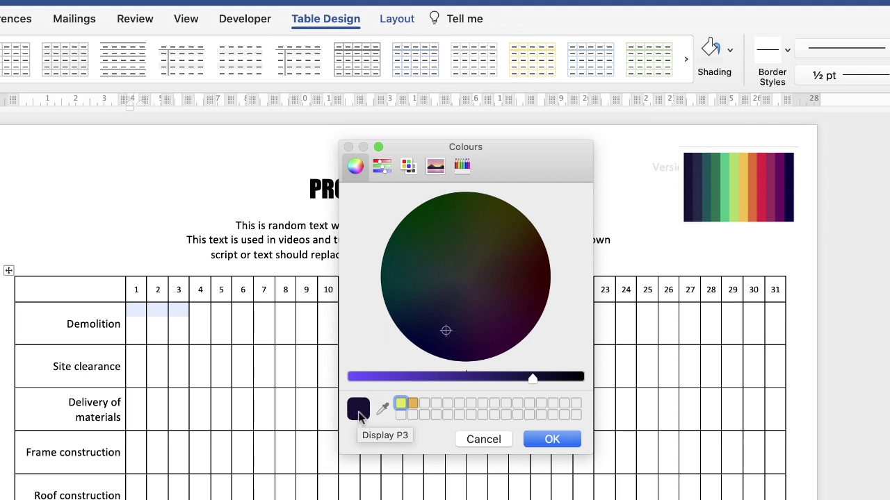
left_click(556, 442)
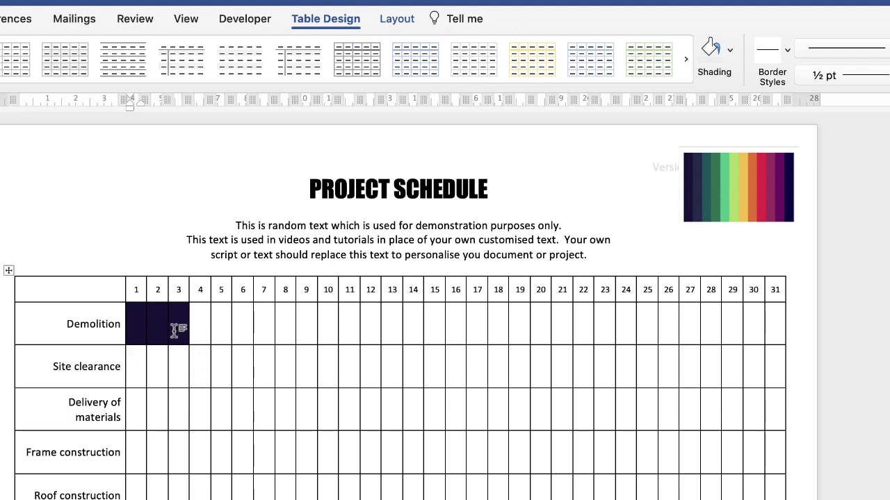
key("super+z")
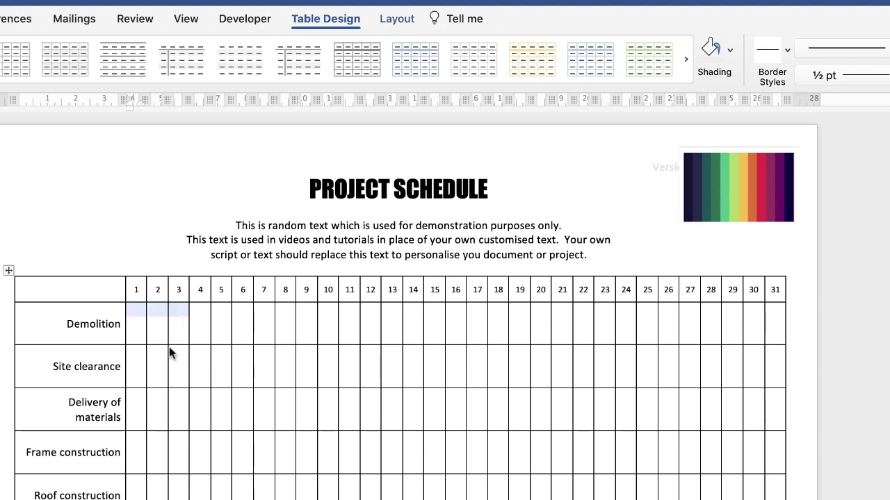
key("super+y")
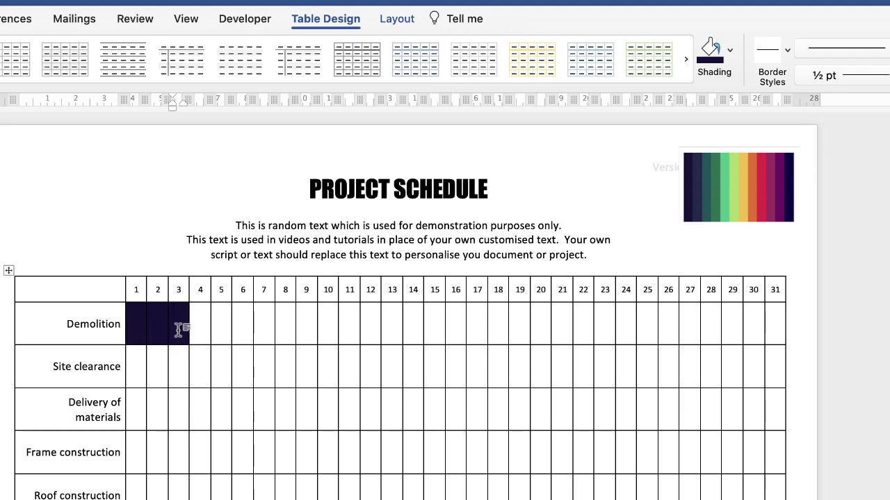
Step: Try clearing the shading of days 1 to 3 in the Demolition row with No Colour, and undo it
left_click_drag(177, 326, 143, 327)
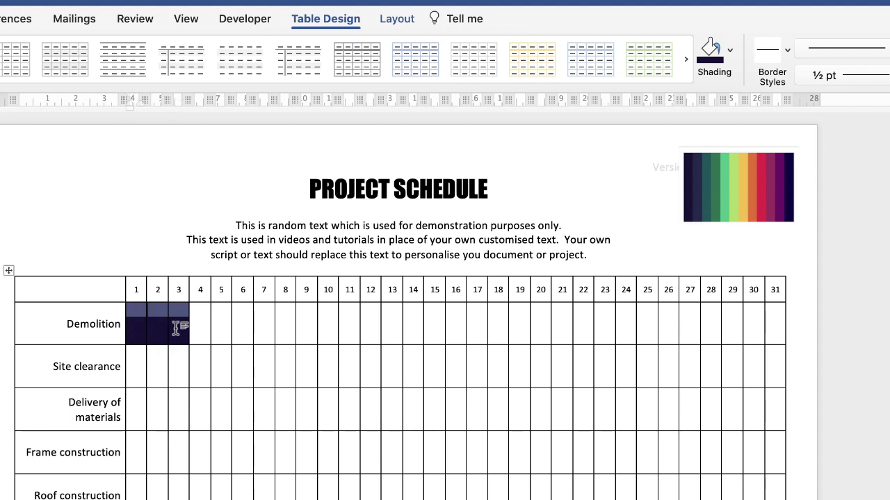
left_click(730, 54)
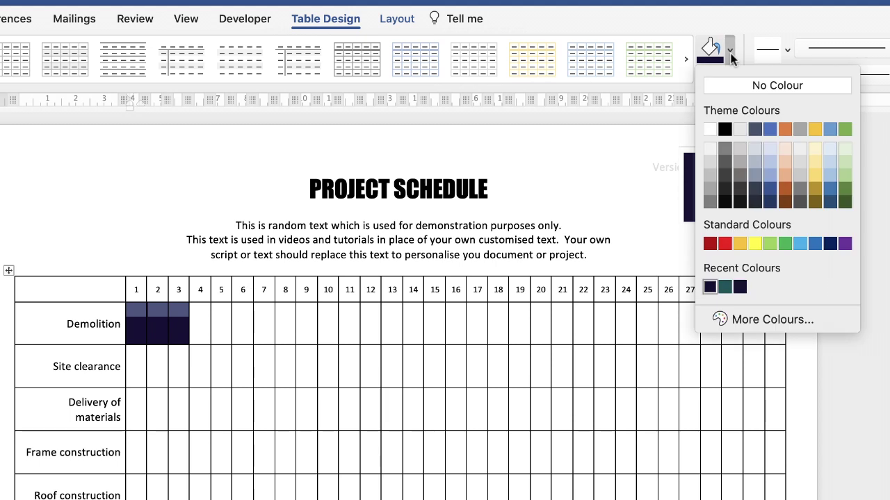
left_click(754, 85)
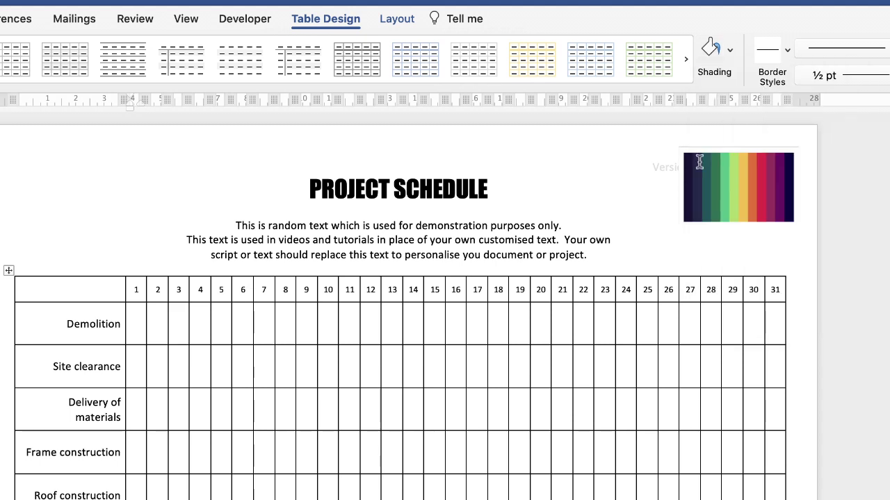
key("super+z")
Step: Try clearing the shading of only the day 1 cell in the Demolition row with No Colour, and undo it
left_click(135, 327)
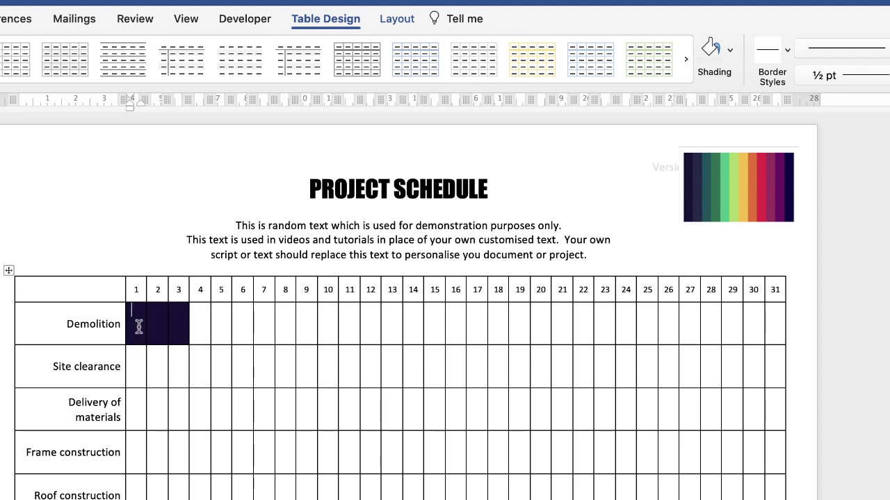
left_click(732, 54)
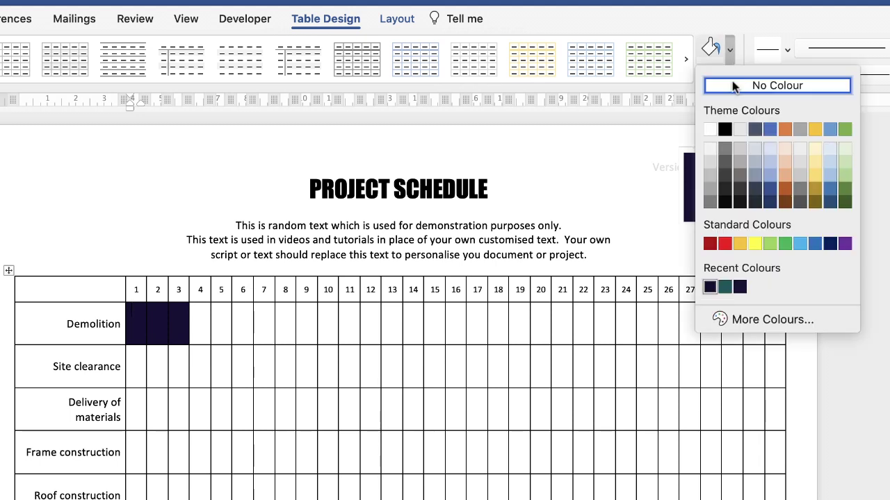
left_click(736, 86)
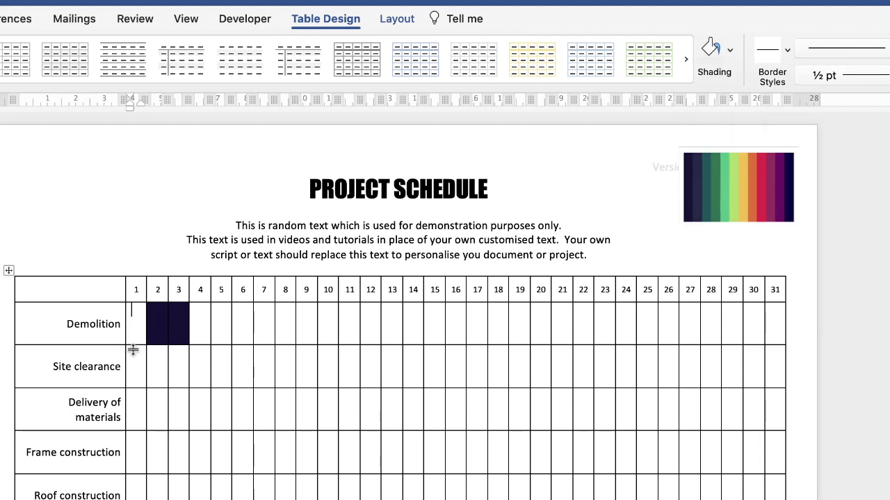
key("super+z")
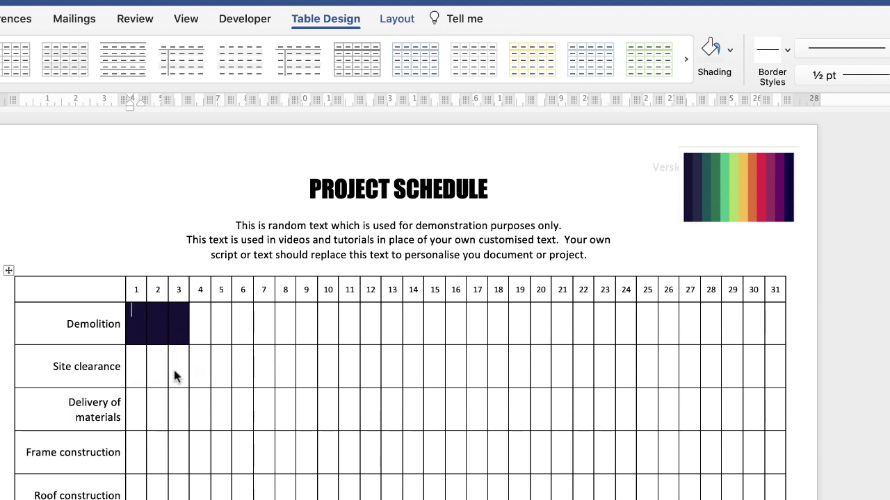
Step: Shade days 2 to 5 of the Site clearance row with the dark teal sampled from the swatch picture's third stripe
left_click_drag(162, 367, 247, 376)
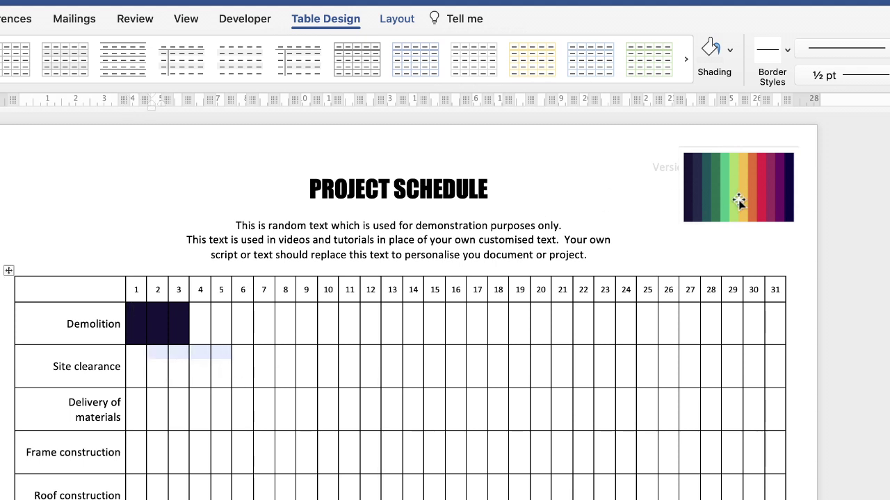
left_click(731, 49)
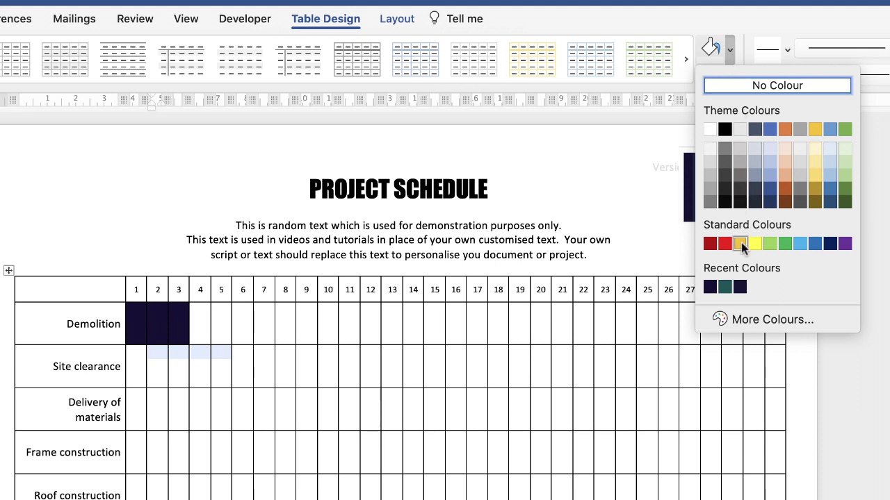
left_click(743, 319)
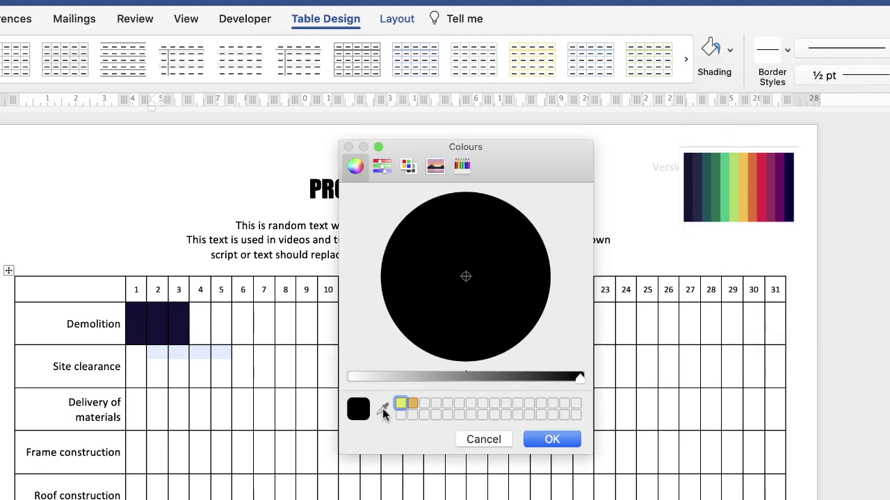
left_click(383, 409)
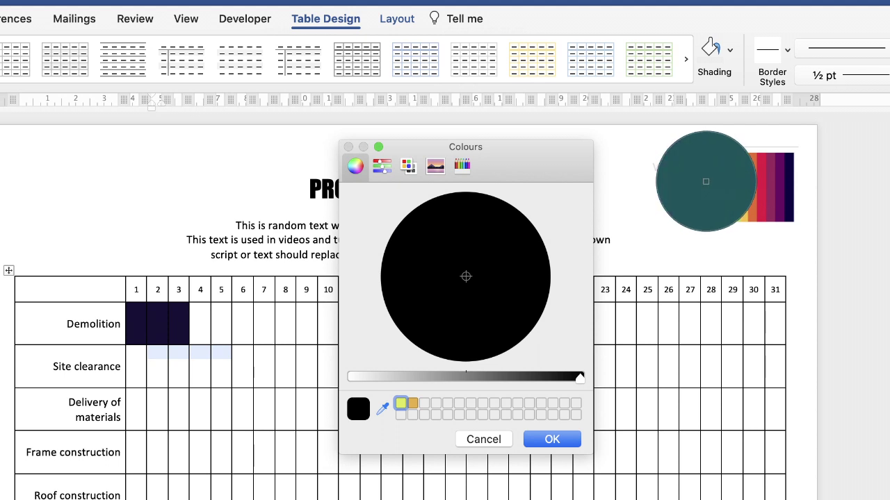
left_click(706, 181)
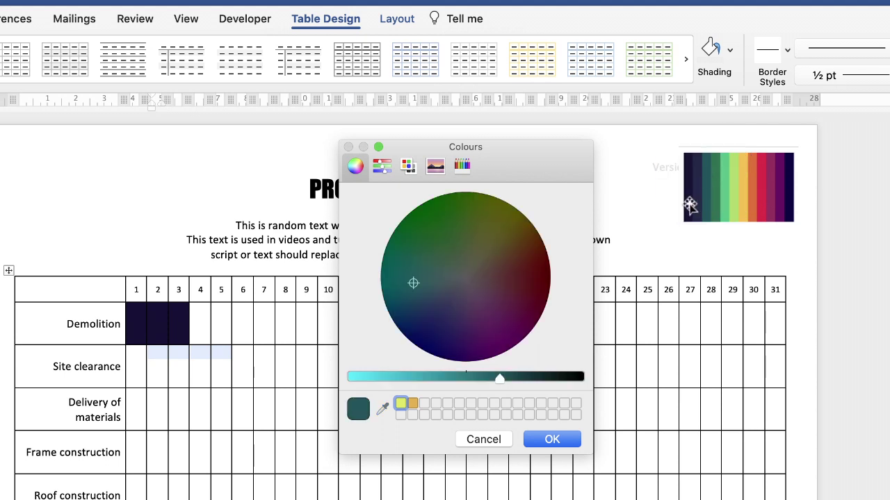
left_click(551, 440)
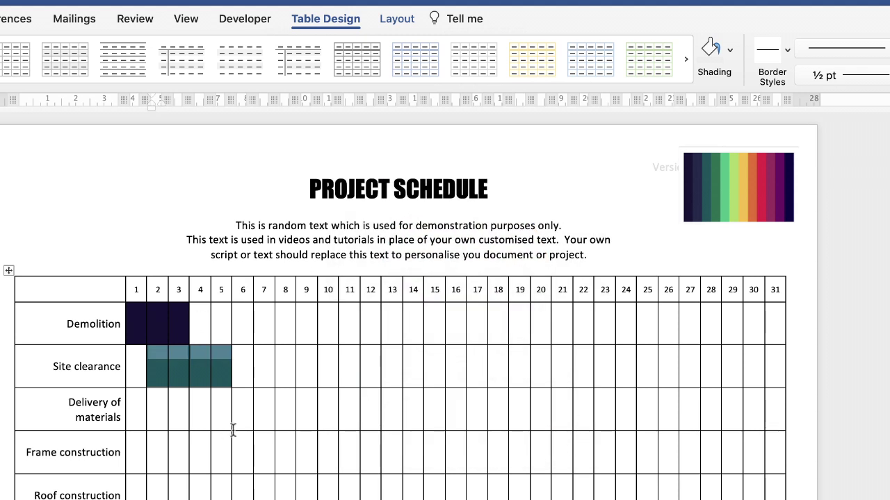
Step: Shade days 4 to 8 of the Delivery of materials row with the dark green sampled from the swatch picture's fourth stripe
left_click(179, 420)
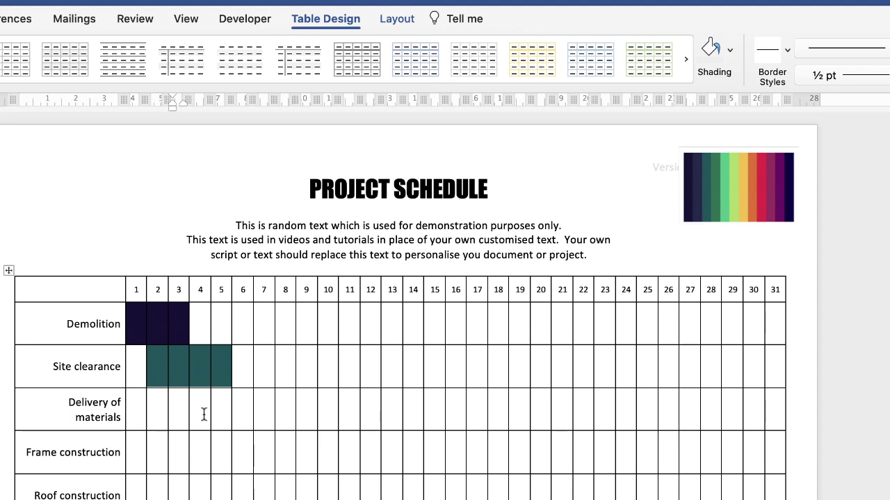
left_click_drag(201, 415, 288, 413)
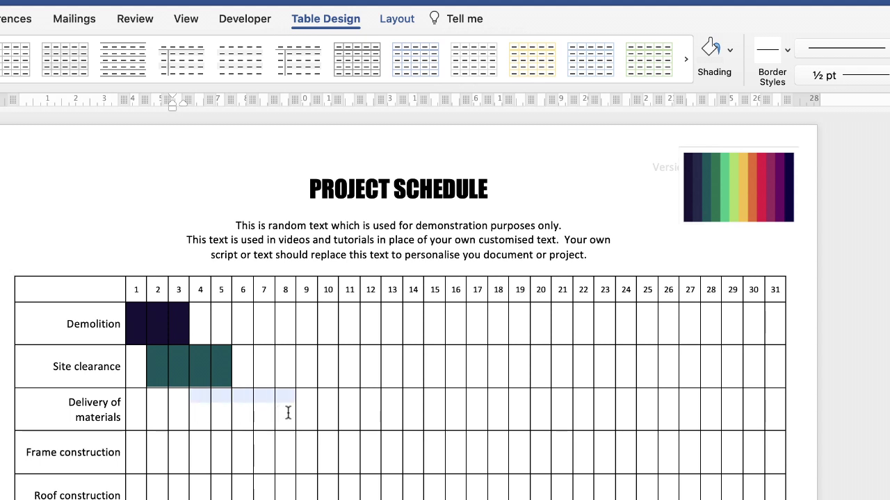
left_click(730, 51)
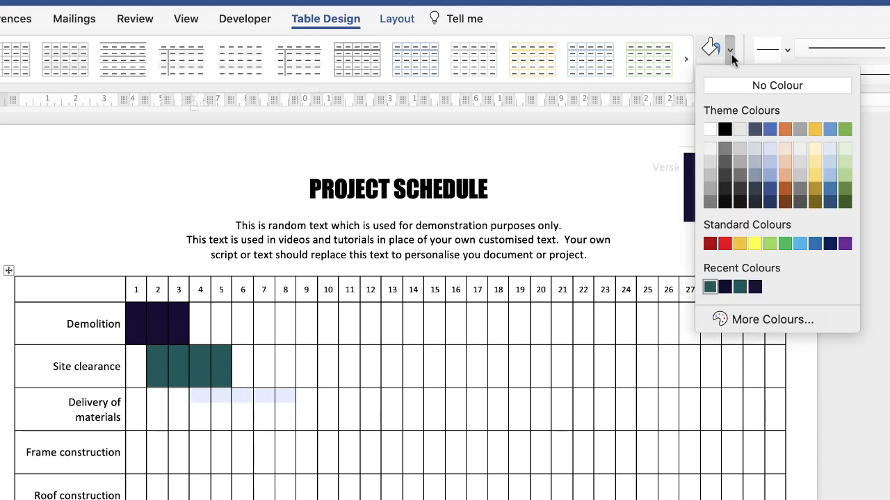
left_click(737, 319)
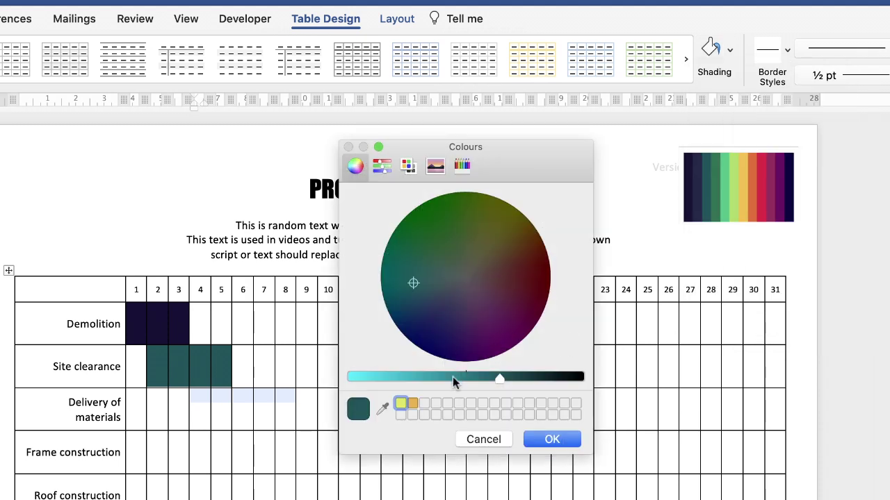
left_click(382, 408)
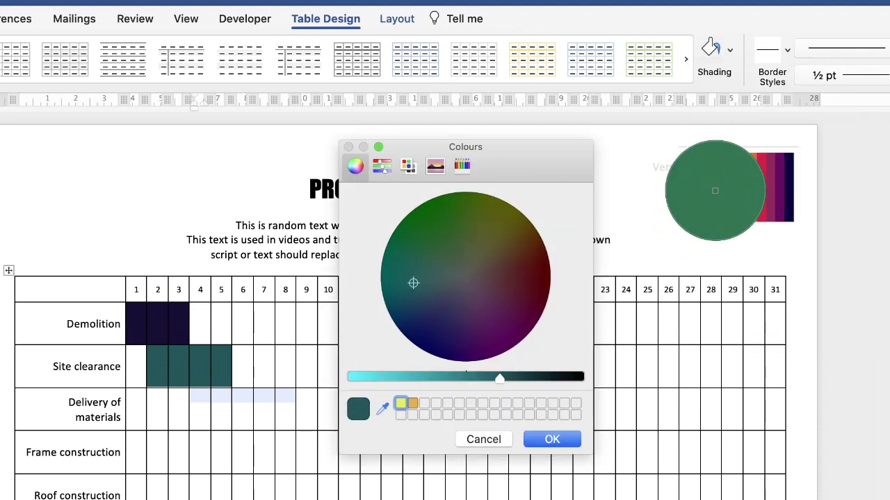
left_click(712, 192)
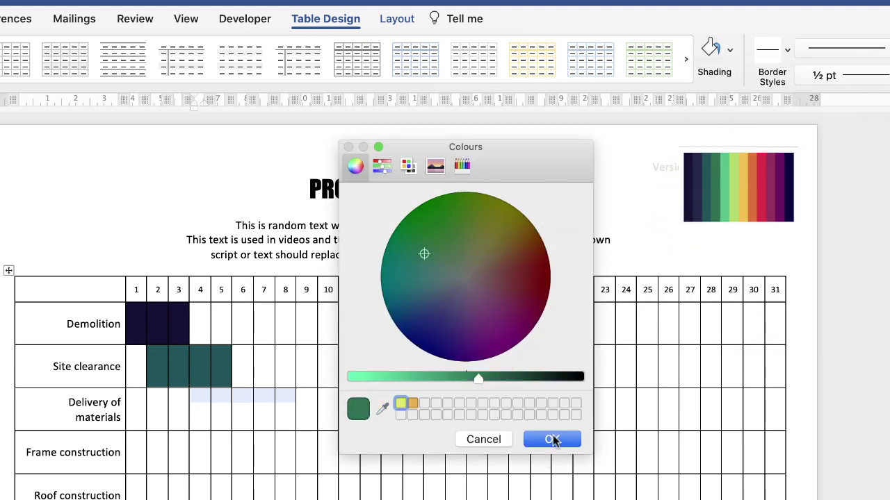
left_click(552, 439)
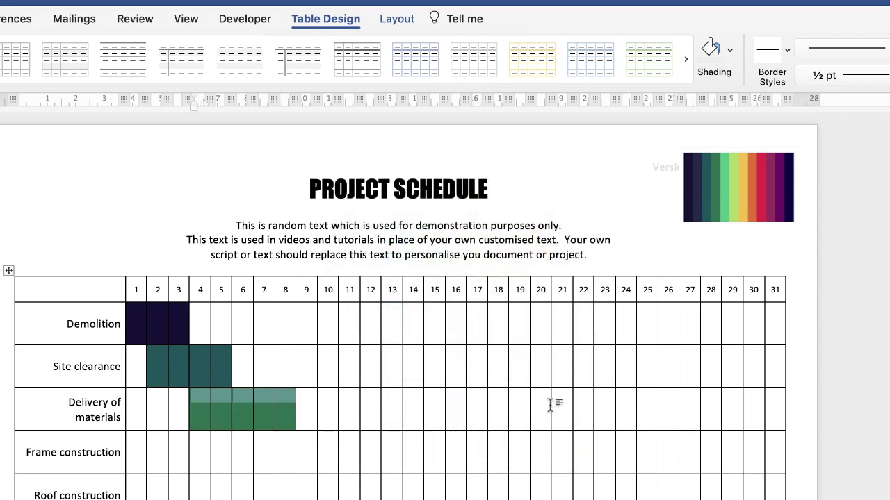
Step: Shade days 19 to 22 and 29 to 30 of the Delivery of materials row with the same recently used dark green
left_click_drag(521, 406, 591, 403)
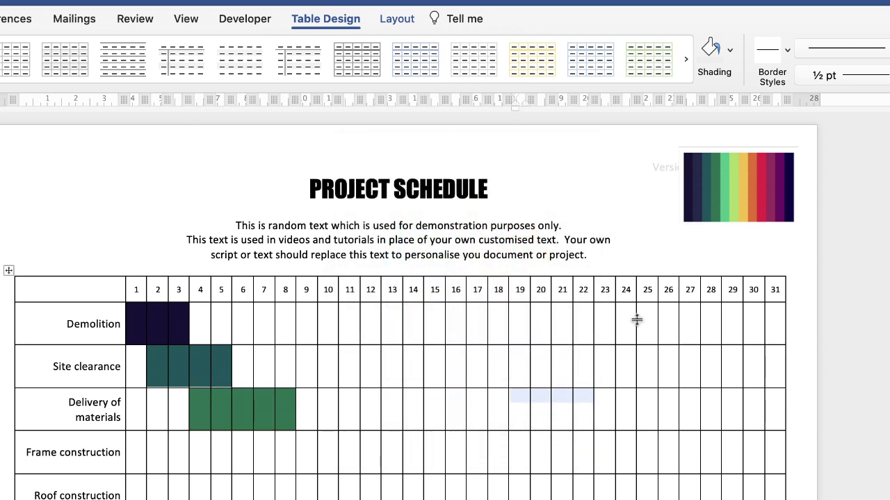
left_click(730, 50)
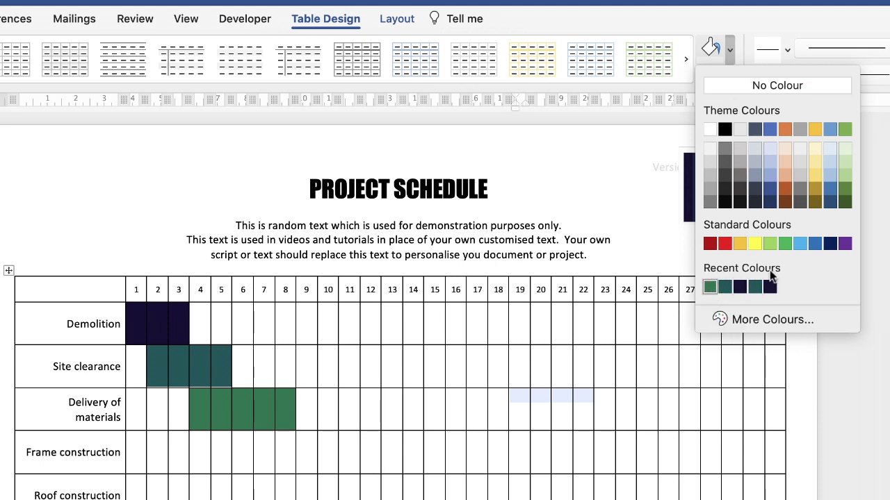
left_click(710, 288)
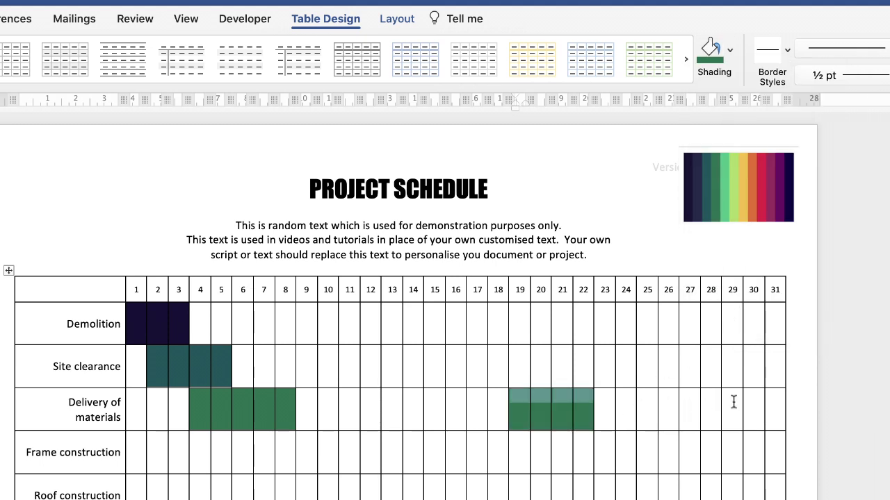
left_click_drag(735, 401, 756, 399)
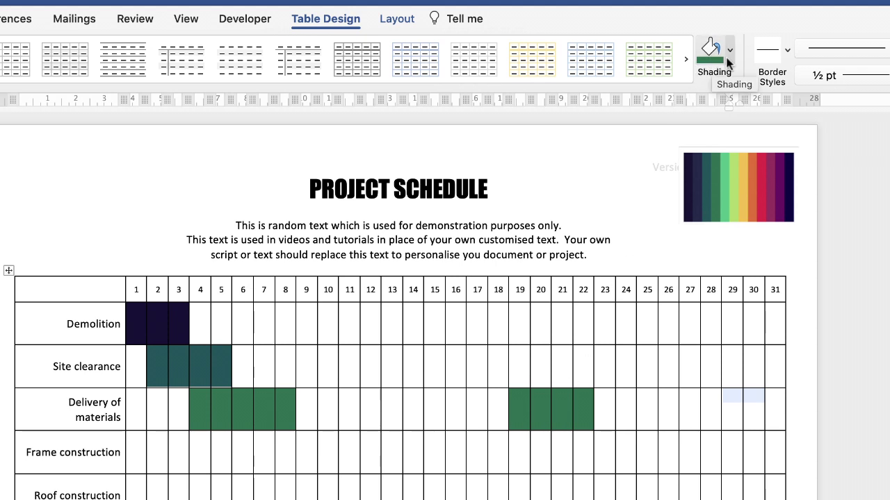
left_click(729, 54)
left_click(729, 54)
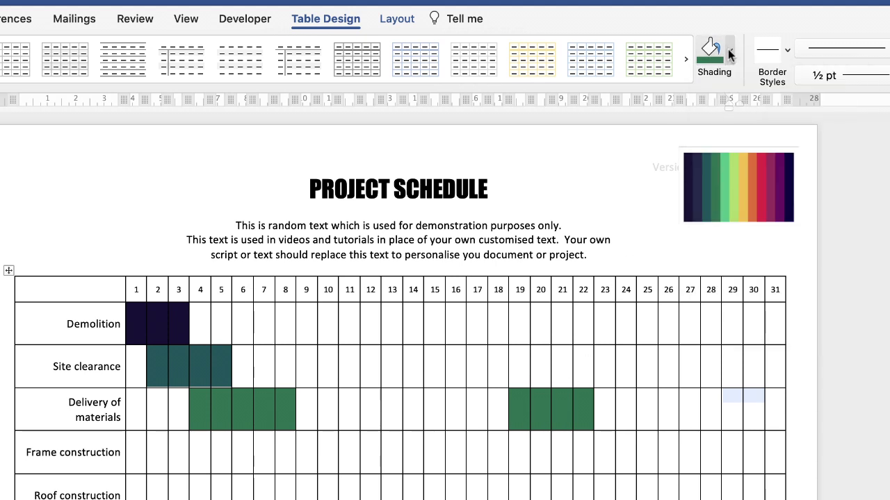
left_click(711, 49)
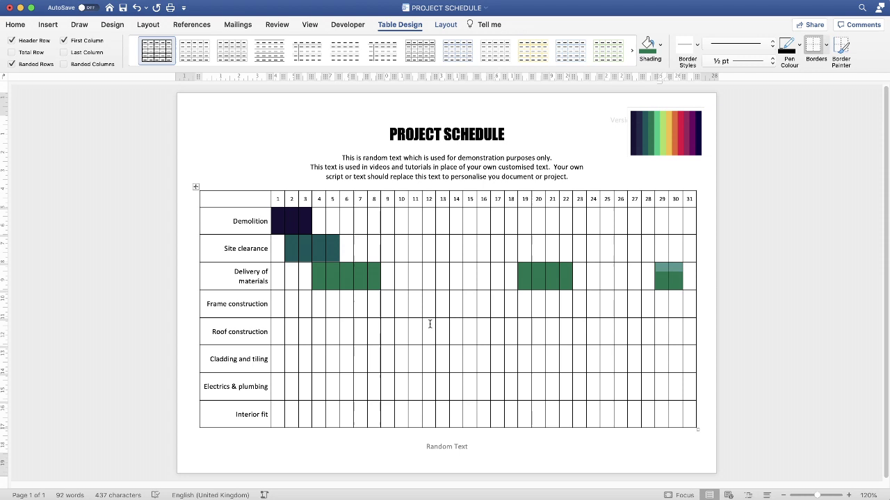
Step: Shade days 8 to 19 of the Frame construction row with the golden yellow sampled from the swatch picture
left_click_drag(282, 461, 509, 447)
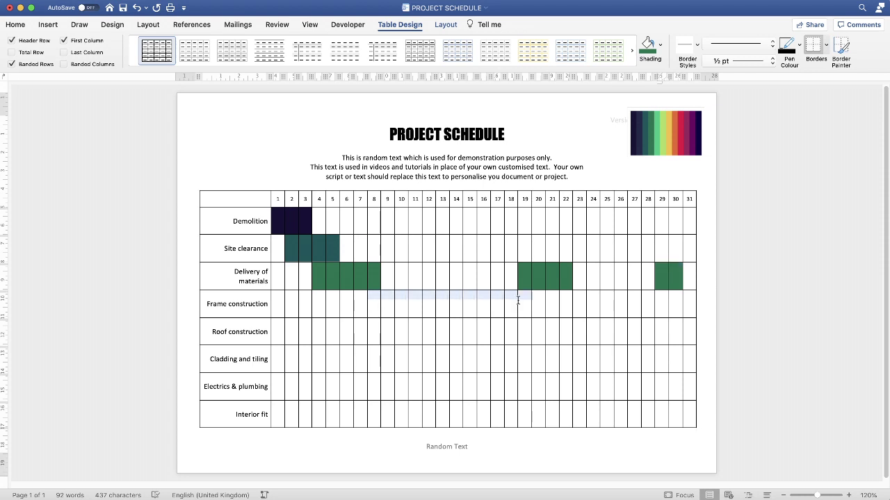
left_click(659, 45)
left_click(687, 219)
left_click(517, 169)
left_click(548, 294)
Step: Shade days 16 to 25 of the Roof construction row with the crimson red sampled from the swatch picture
left_click_drag(480, 332, 608, 331)
left_click(659, 44)
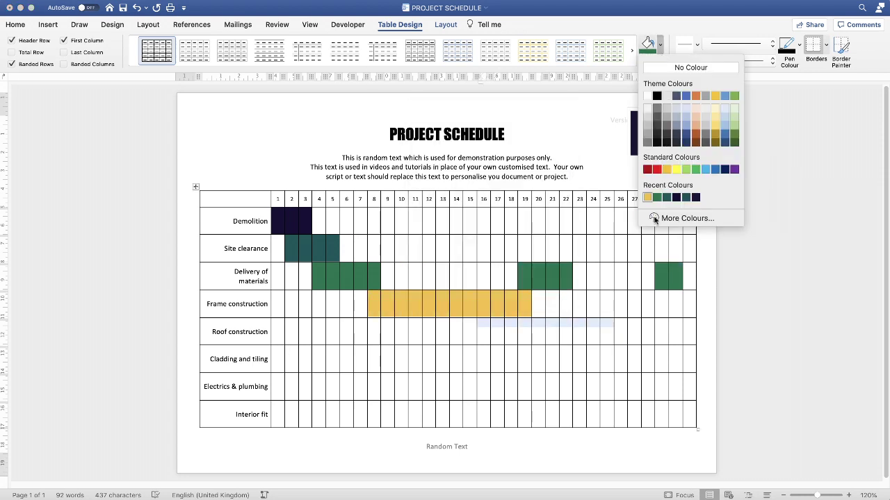
left_click(688, 219)
left_click(536, 207)
left_click(547, 294)
Step: Shade days 12 to 16 and 26 to 30 of the Cladding and tiling row with the plum colour sampled from the swatch picture
left_click_drag(424, 359, 486, 359)
left_click(660, 44)
left_click(687, 218)
left_click(518, 240)
left_click(546, 294)
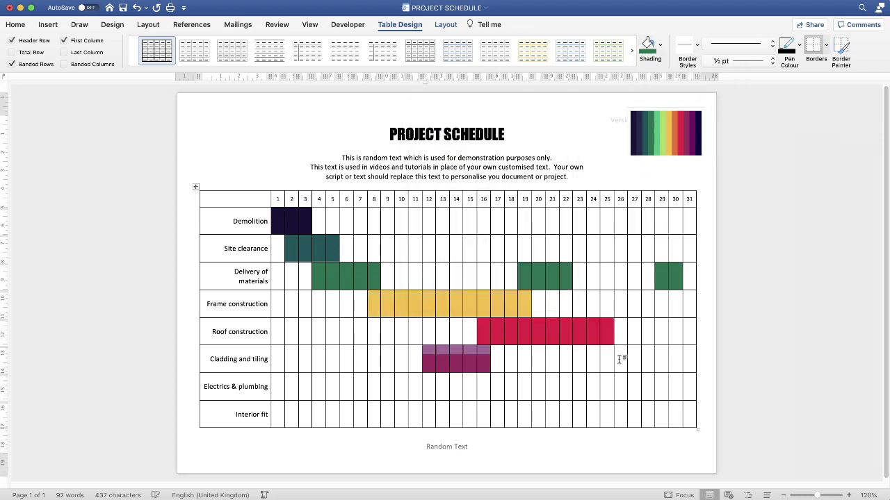
left_click_drag(620, 359, 681, 359)
left_click(648, 46)
Step: Shade days 25 to 30 of the Electrics & plumbing row with the deep purple sampled from the swatch picture
left_click_drag(521, 386, 681, 386)
left_click(659, 45)
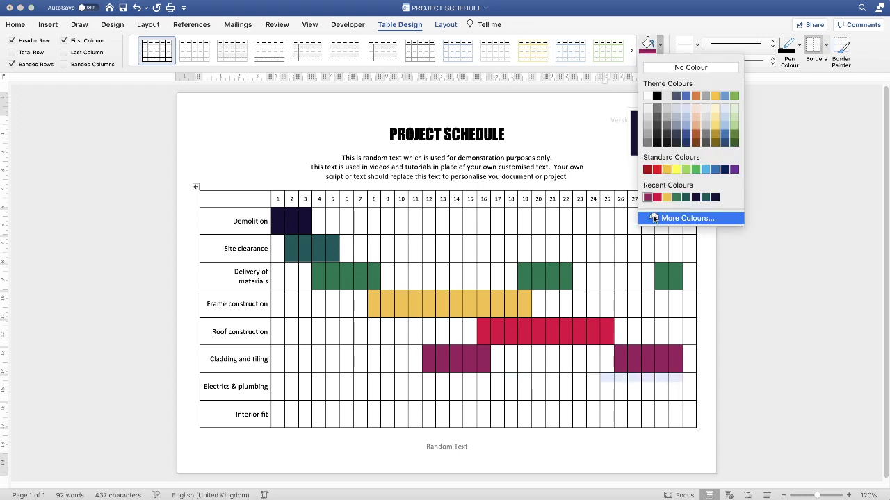
left_click(655, 218)
left_click(545, 296)
Step: Shade days 23 to 31 of the Interior fit row with the dark navy sampled from the swatch picture's last stripe
left_click_drag(577, 414, 688, 415)
left_click(659, 45)
left_click(668, 218)
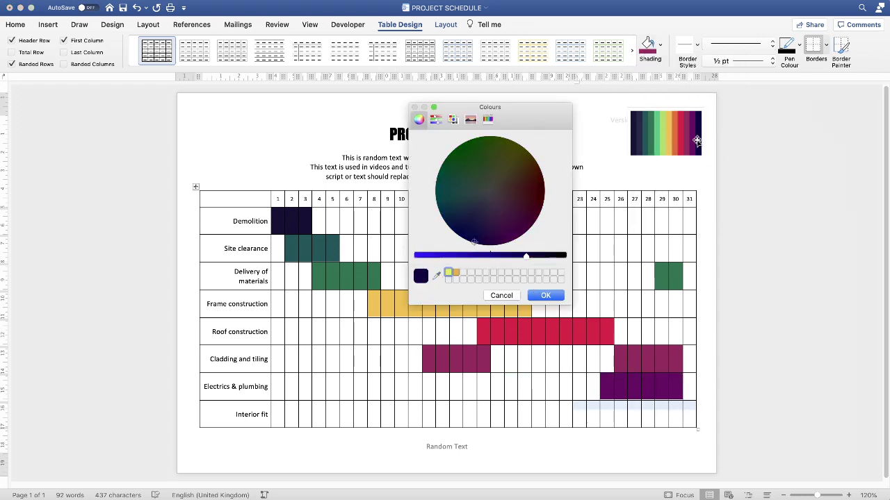
left_click(546, 295)
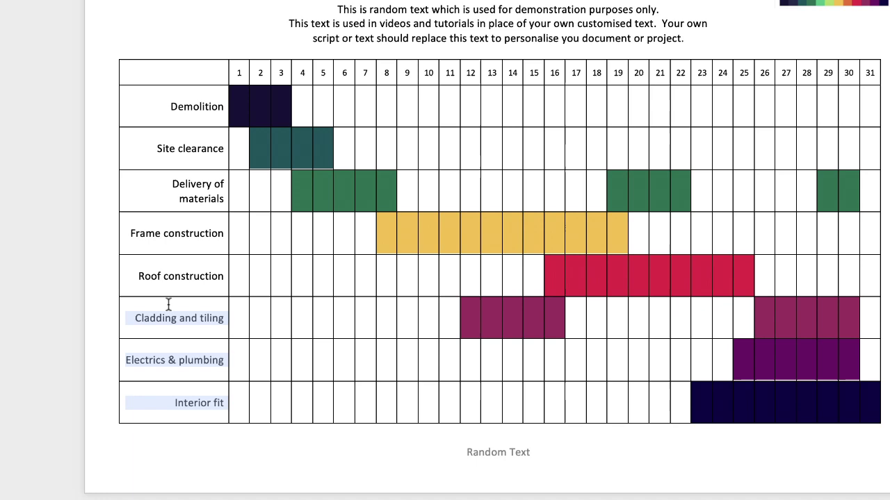
Step: Select the task-name column from Interior fit up to the blank header cell and remove its bottom border
left_click_drag(168, 304, 169, 77)
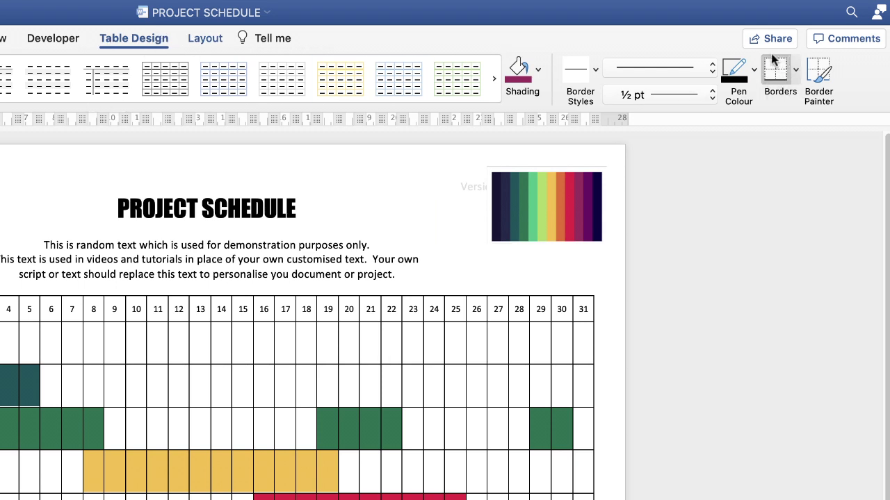
left_click(796, 70)
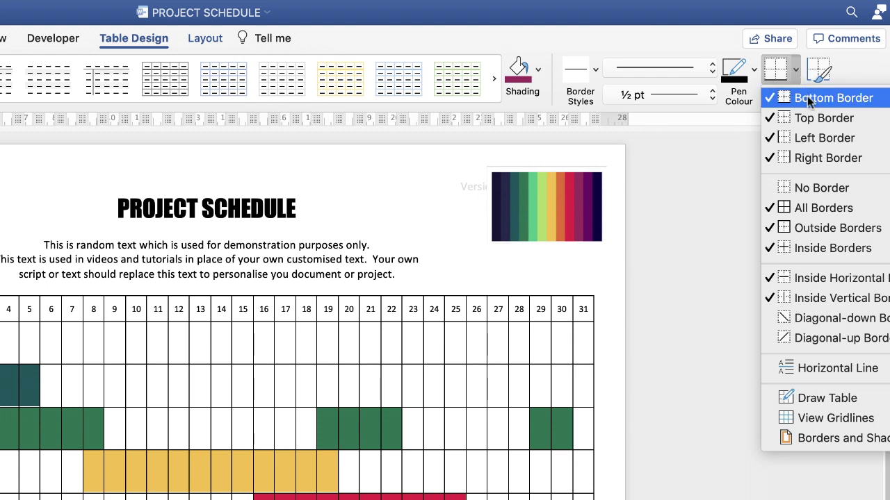
left_click(803, 98)
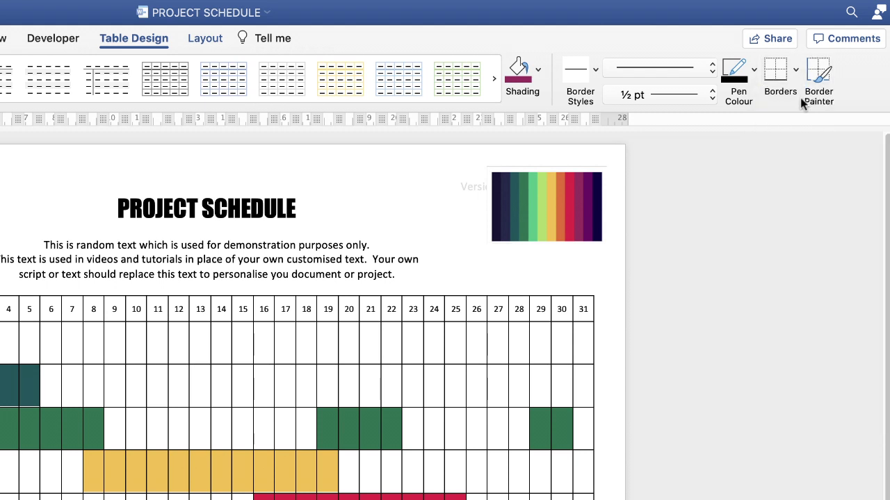
Step: Remove the top, left and inside horizontal borders from the selected task-name column, then deselect it
left_click(796, 70)
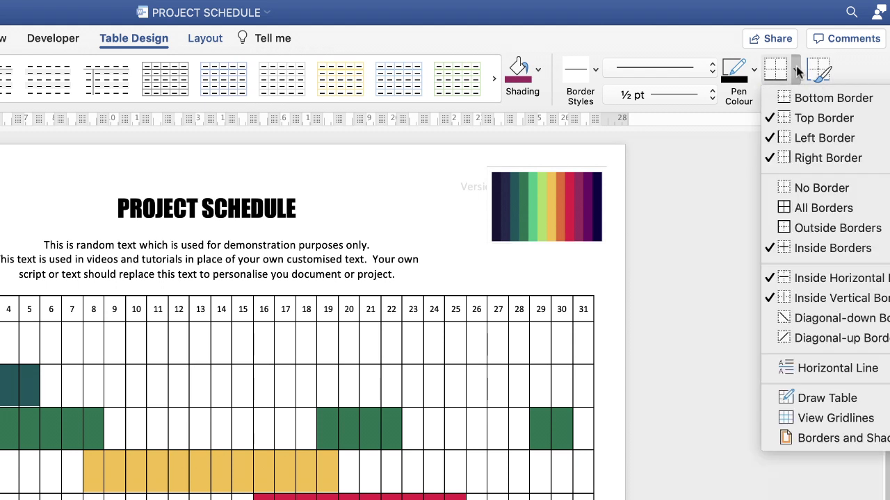
left_click(784, 119)
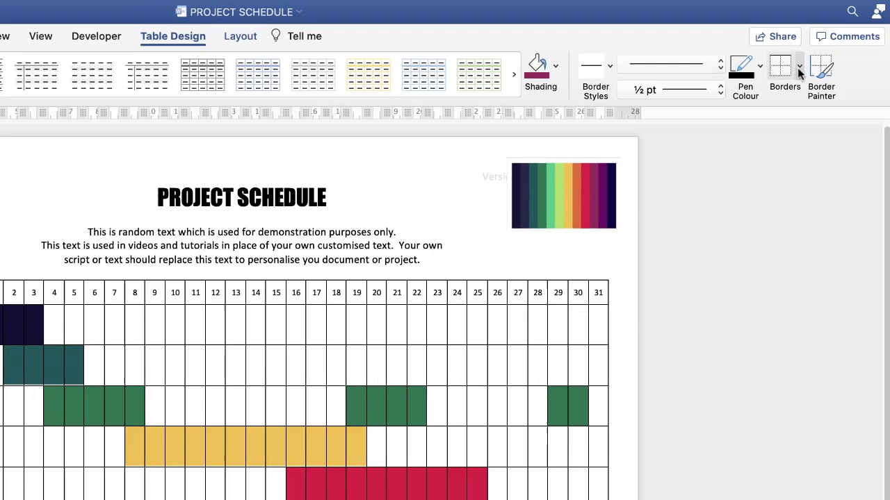
left_click(798, 67)
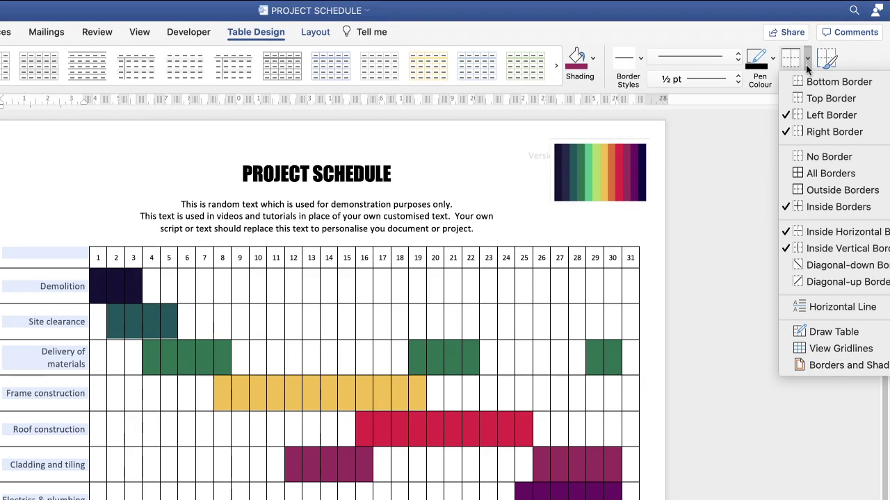
left_click(786, 115)
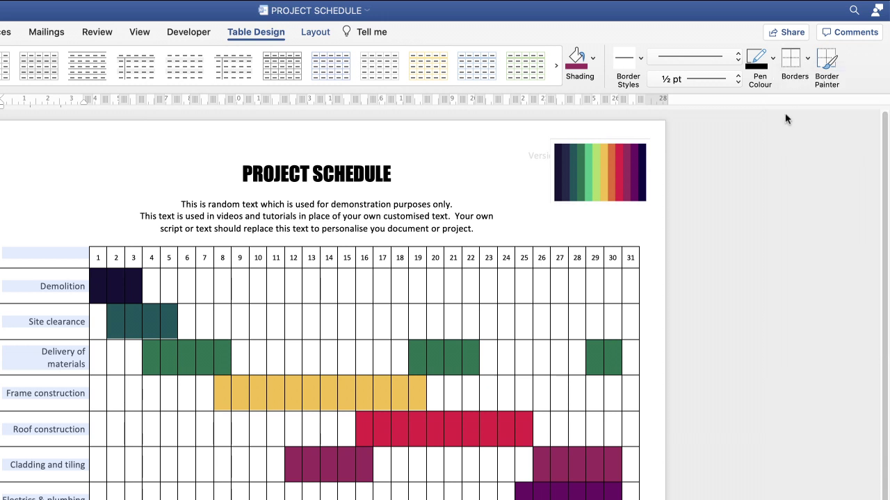
left_click(807, 58)
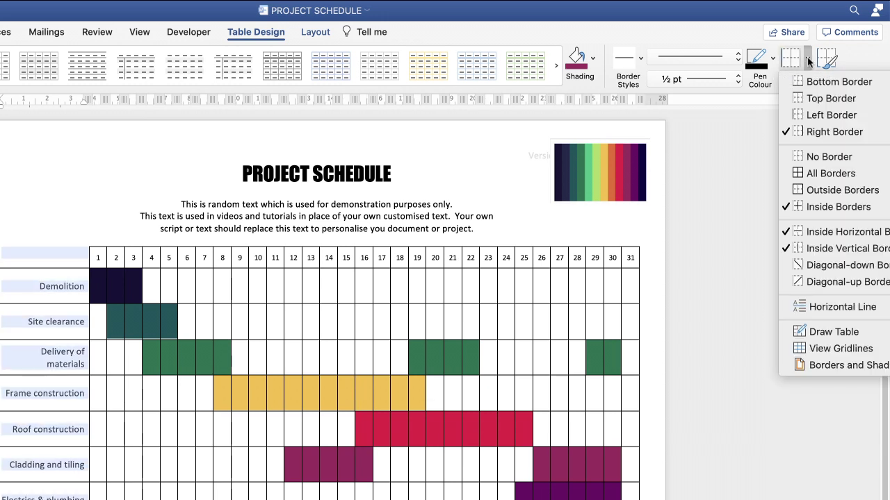
left_click(818, 232)
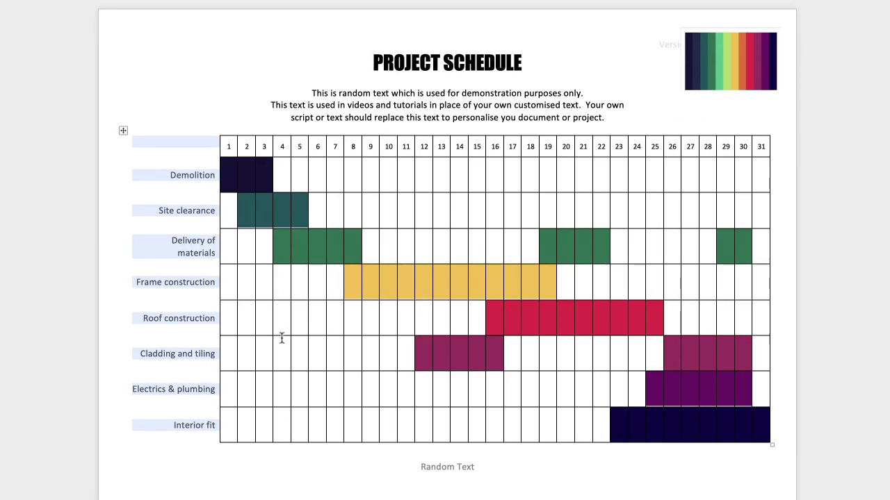
left_click(281, 341)
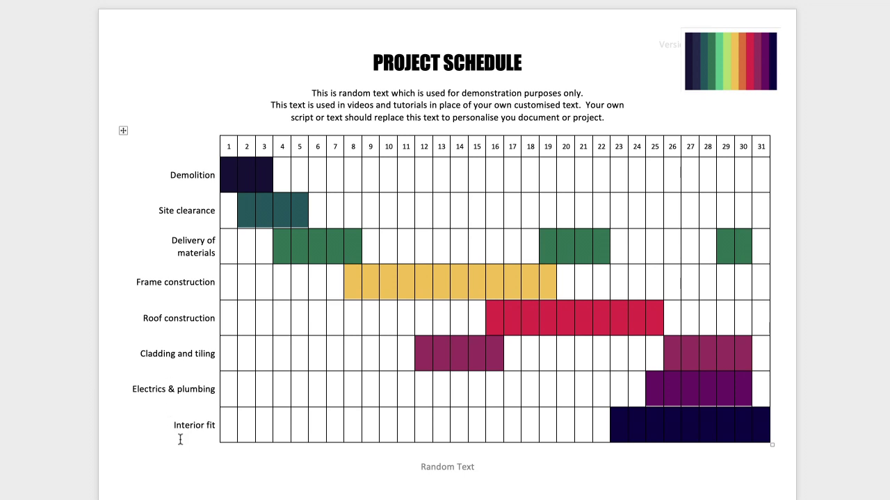